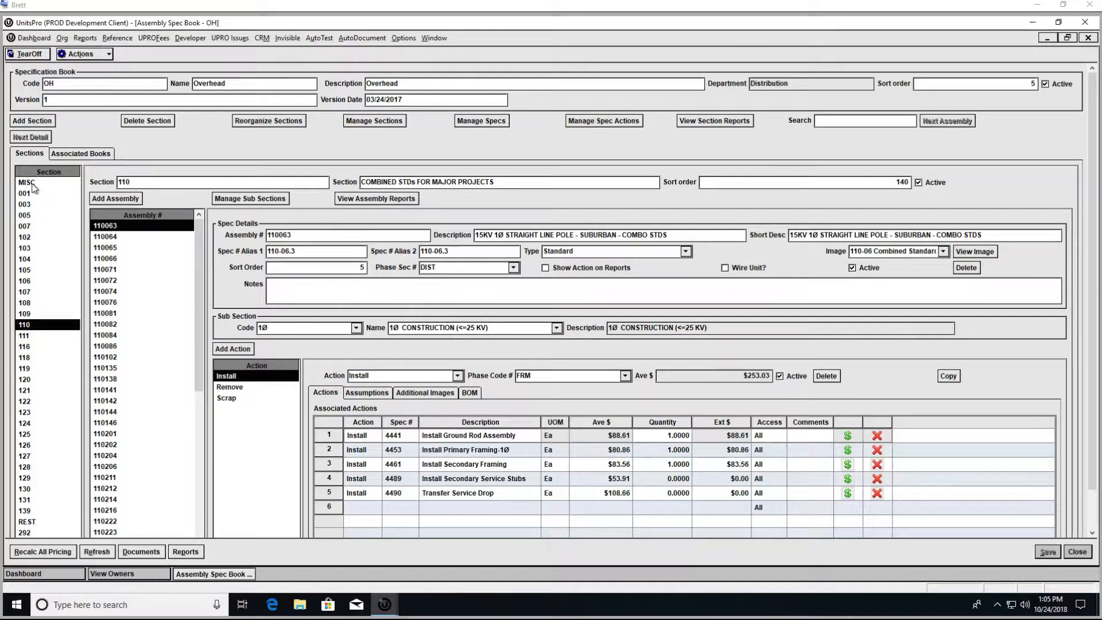
Step: Browse section 104's assemblies in the Overhead spec book, then return to section 110
click(25, 260)
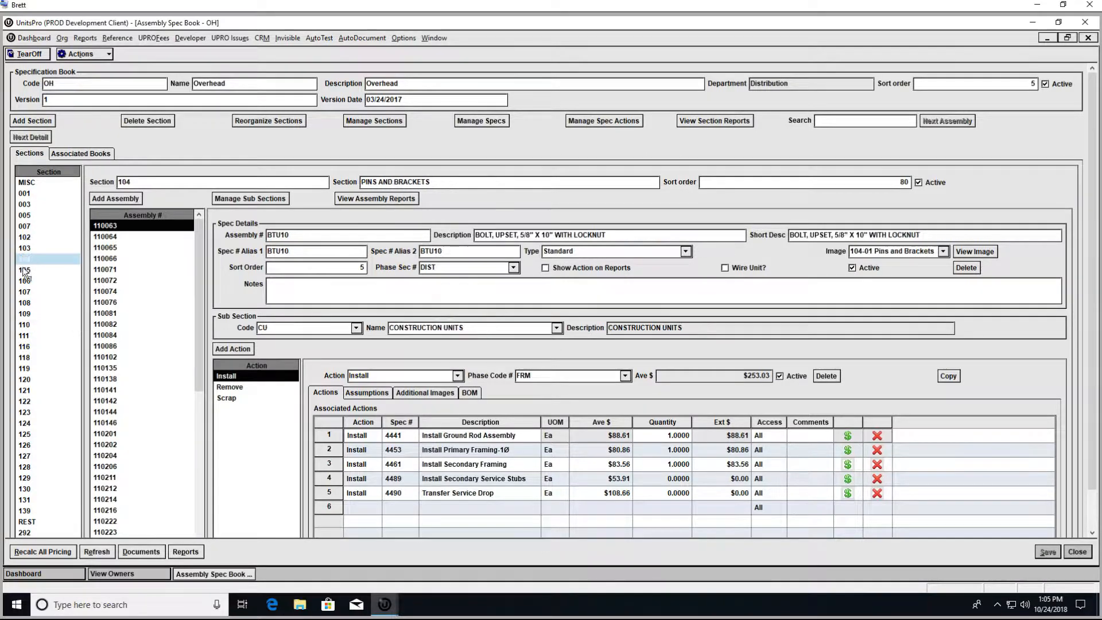
click(24, 324)
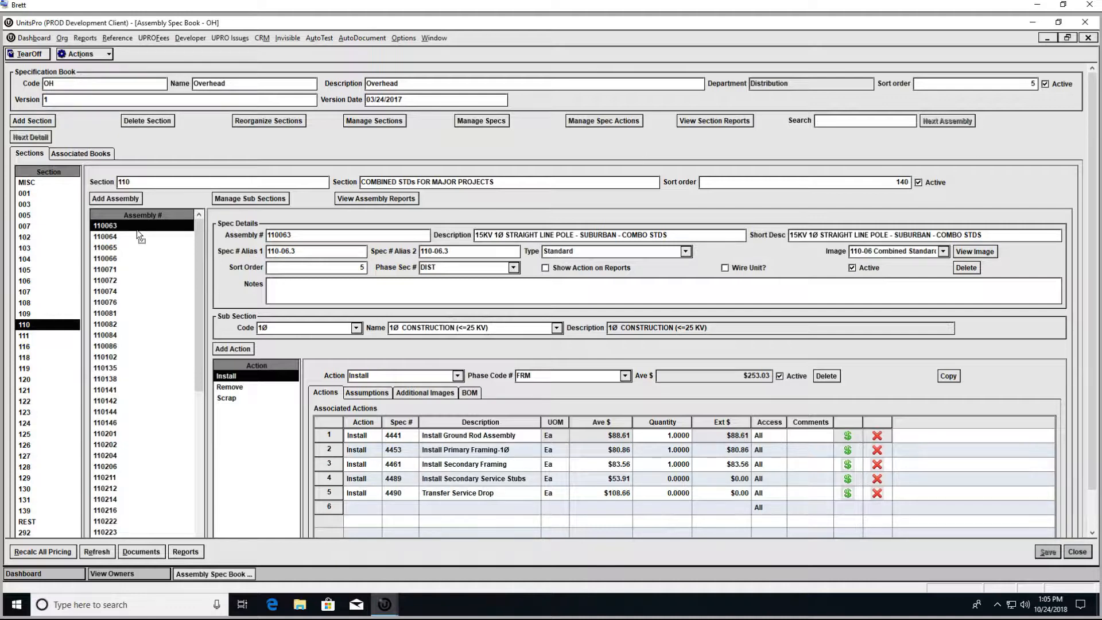
click(118, 226)
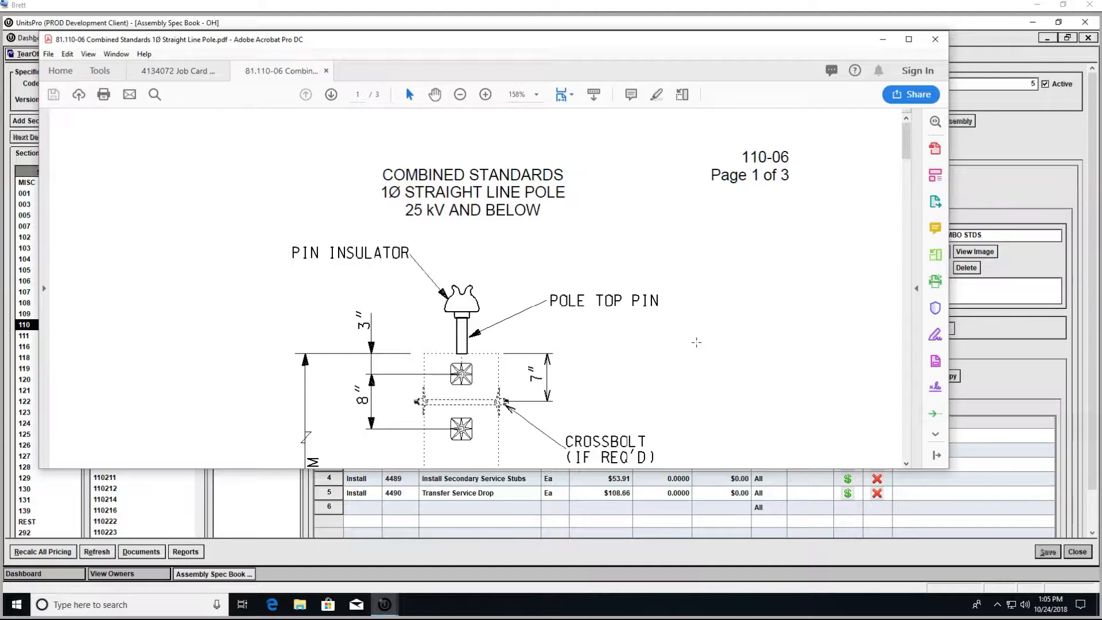
scroll(688, 311, down, 6)
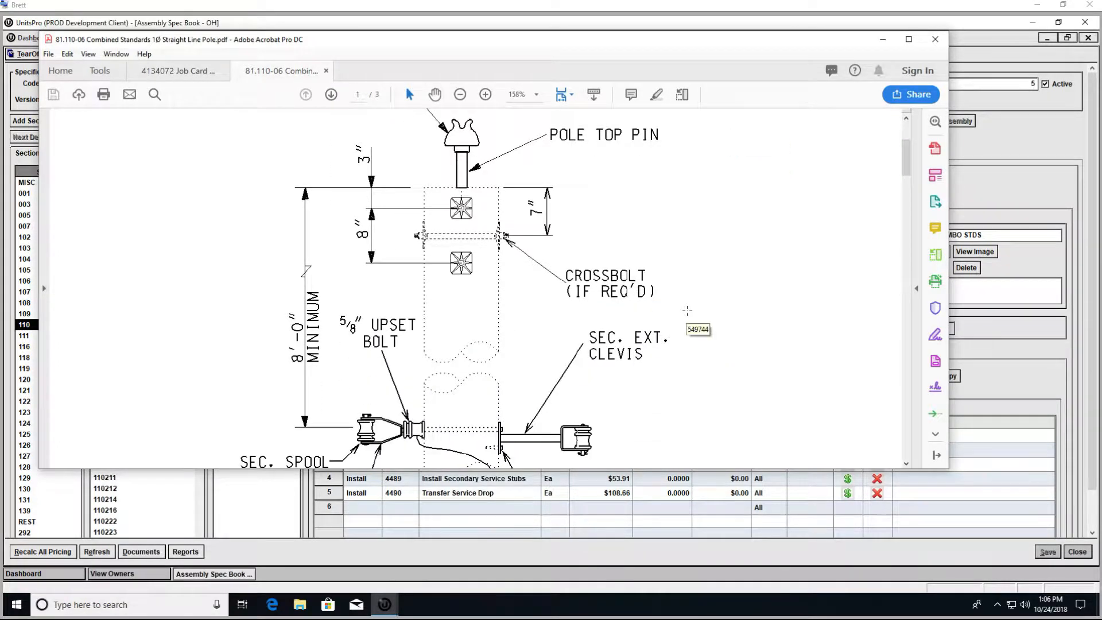
scroll(688, 310, down, 4)
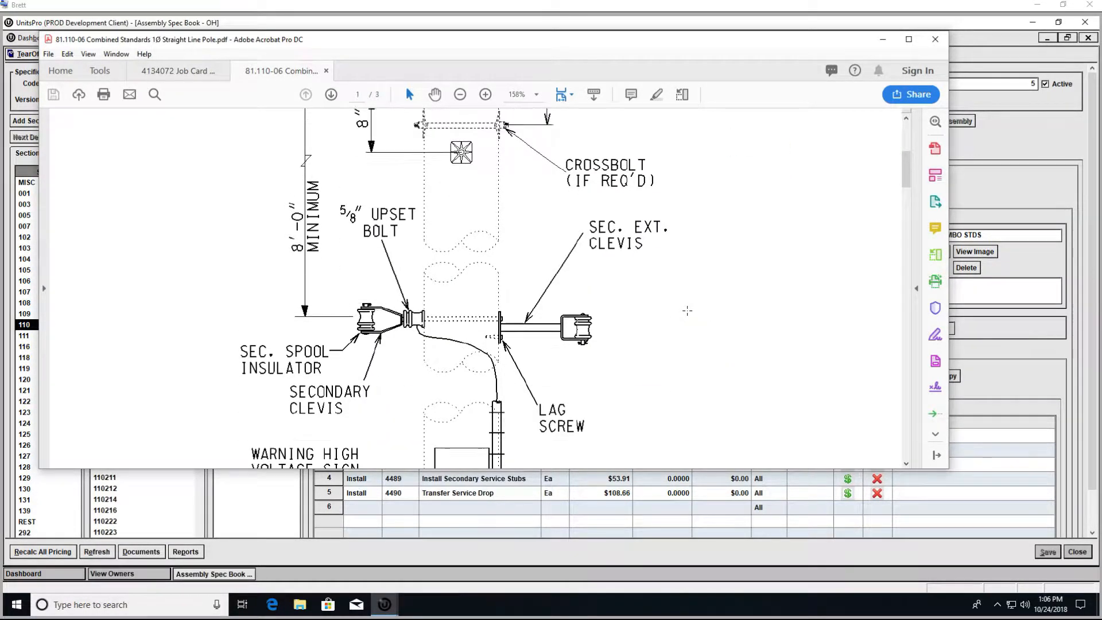
scroll(688, 310, up, 4)
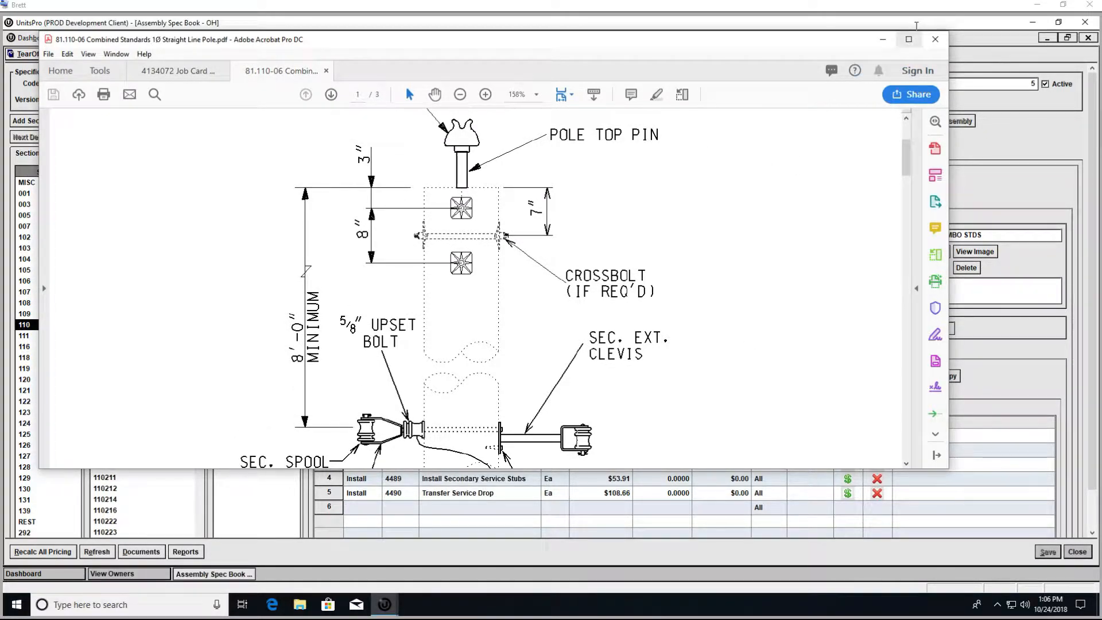
click(945, 40)
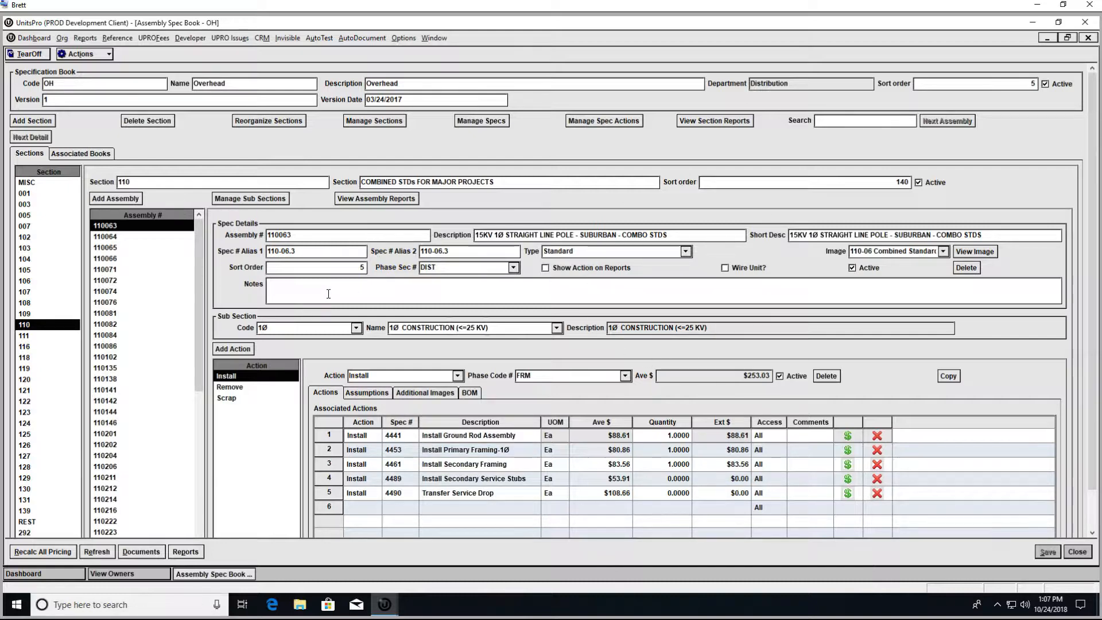
Step: Close the existing Import Job Design and Design Job windows
click(386, 612)
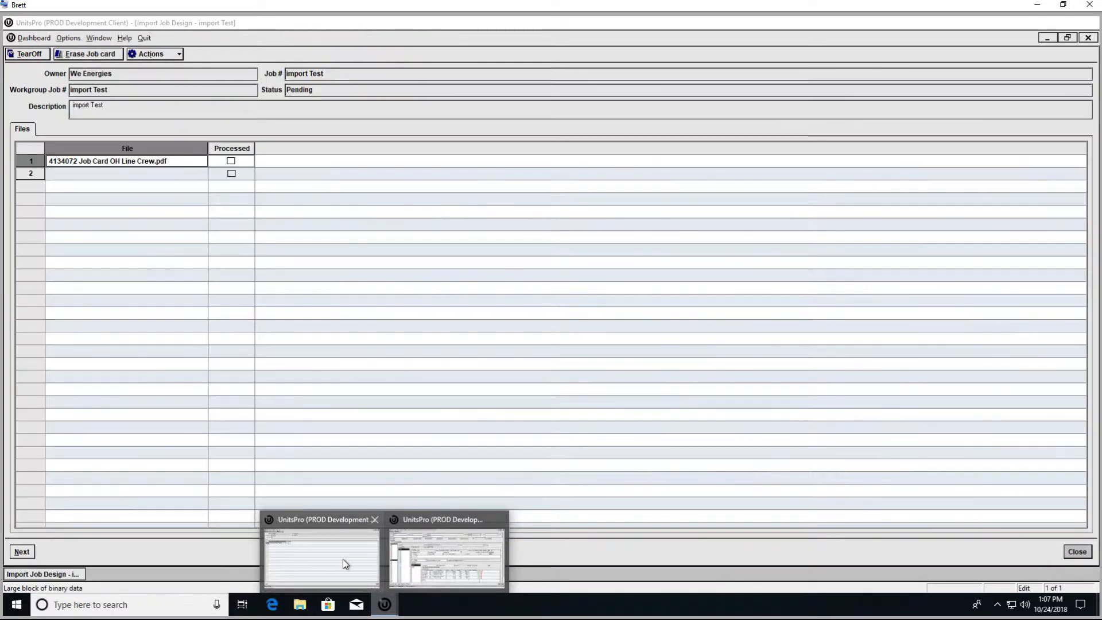
click(342, 562)
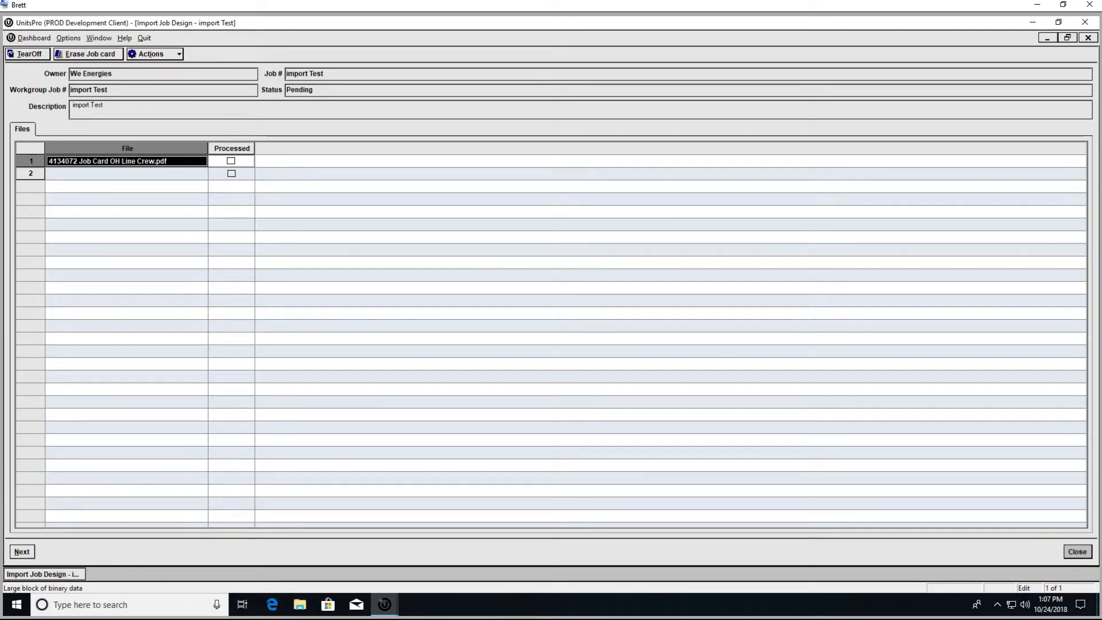
click(1077, 551)
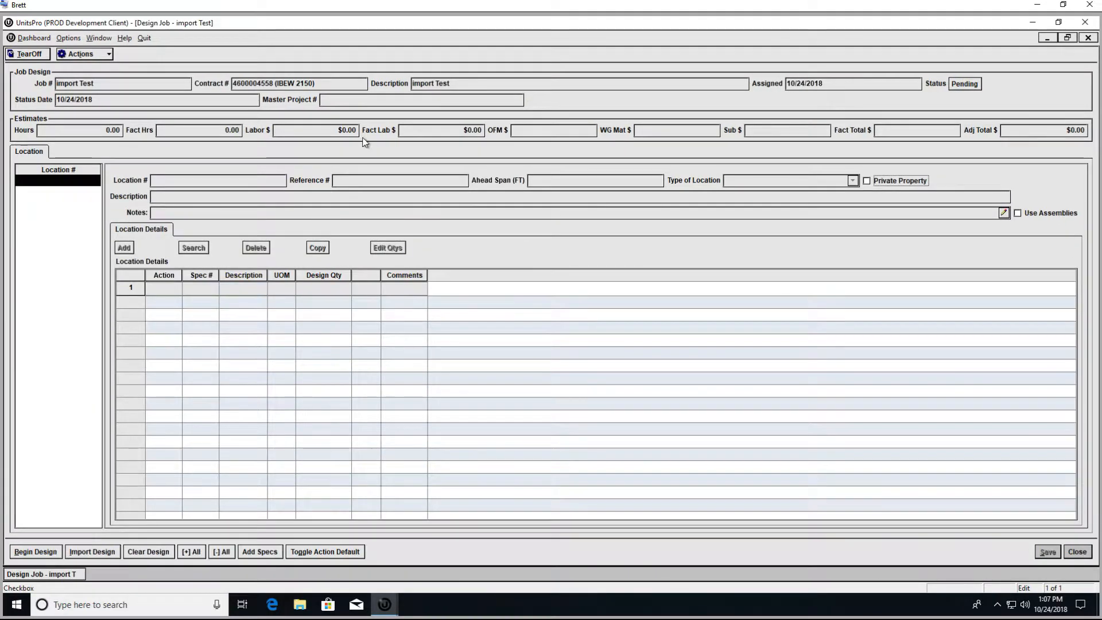
click(1078, 552)
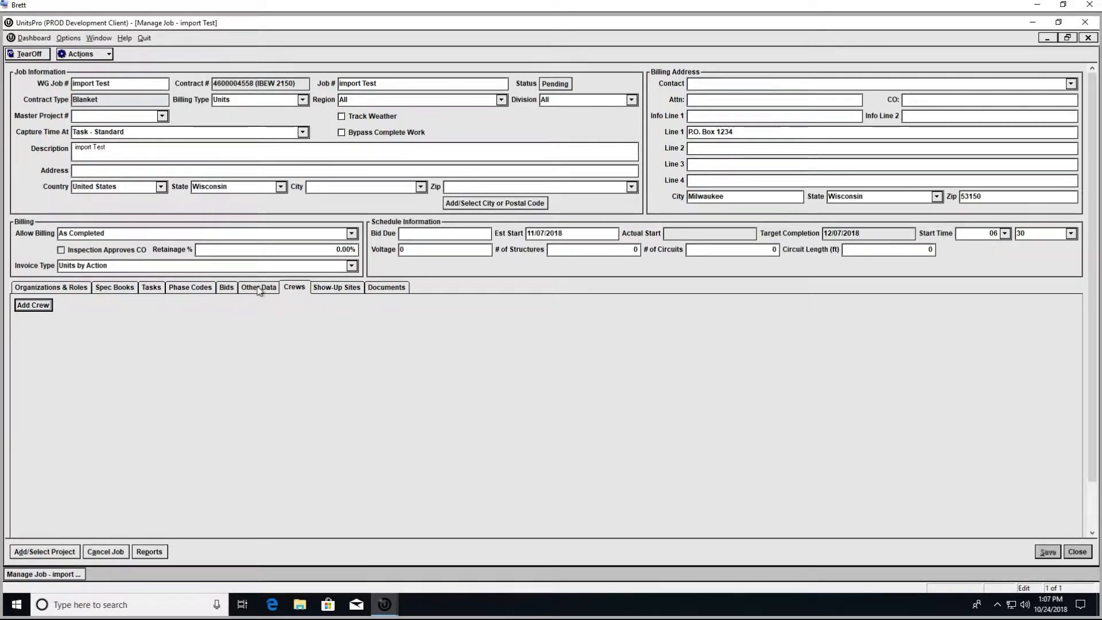
Step: Open the pending bid's design for import Test and start a new design import
click(229, 290)
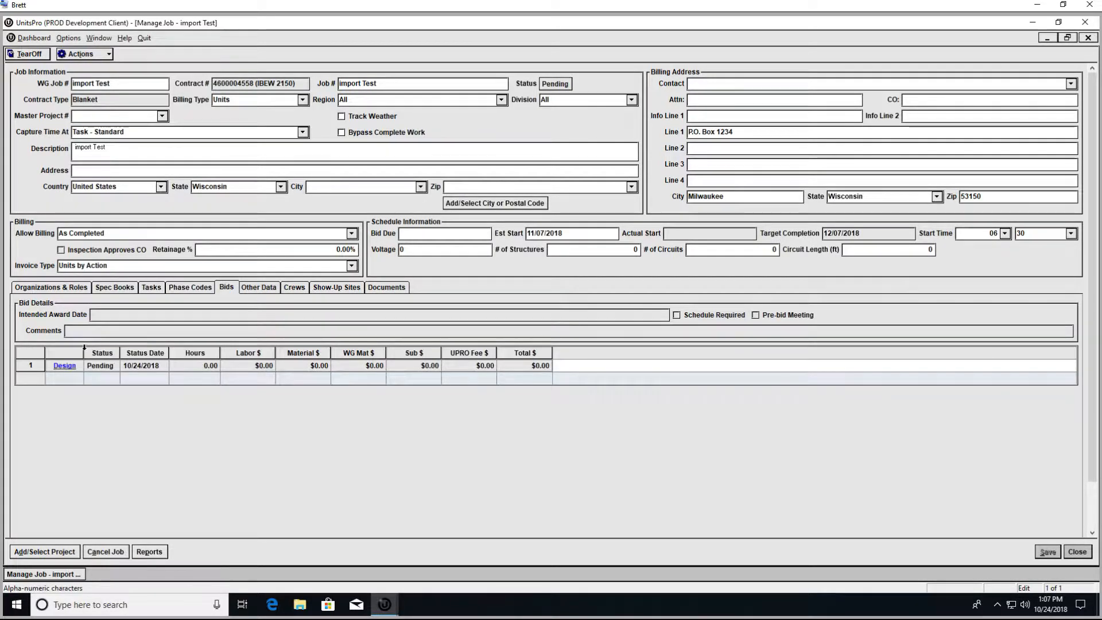
click(69, 370)
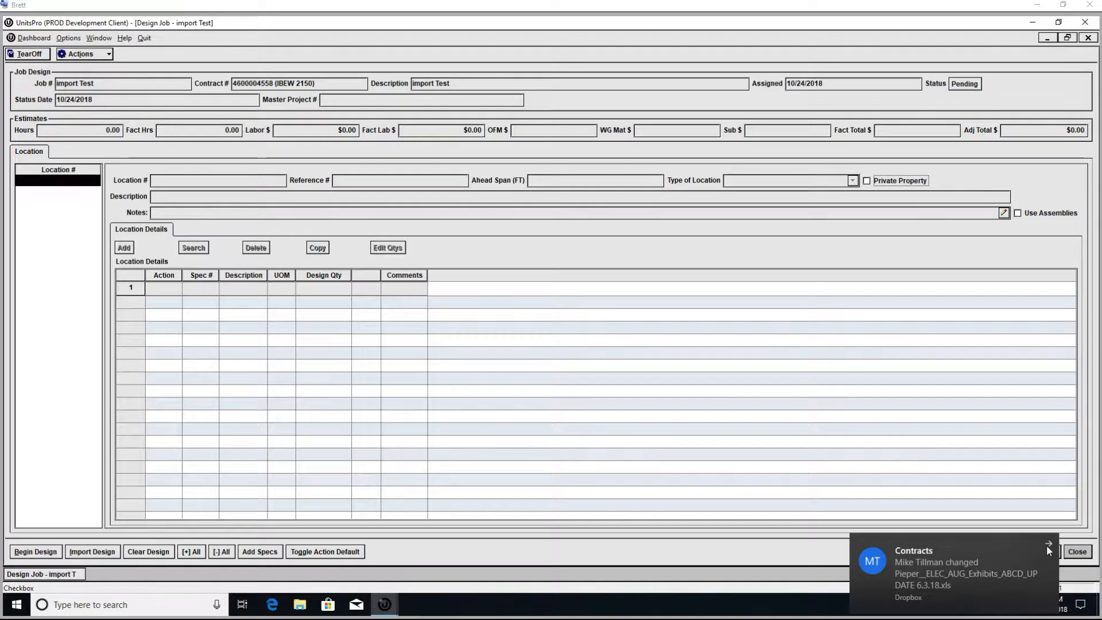
click(1047, 545)
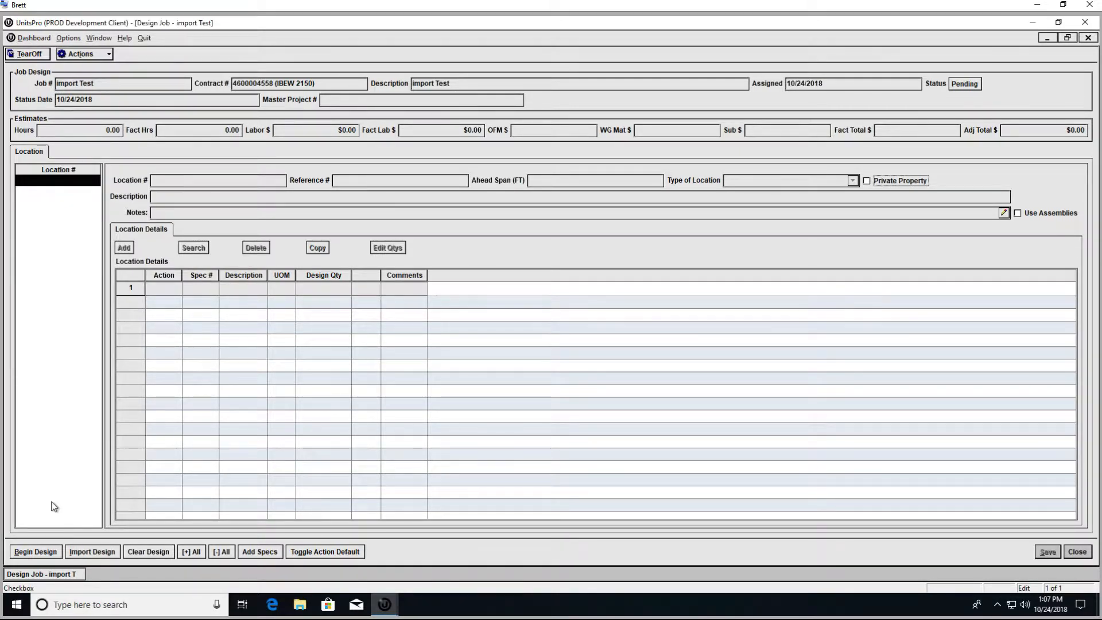
click(101, 552)
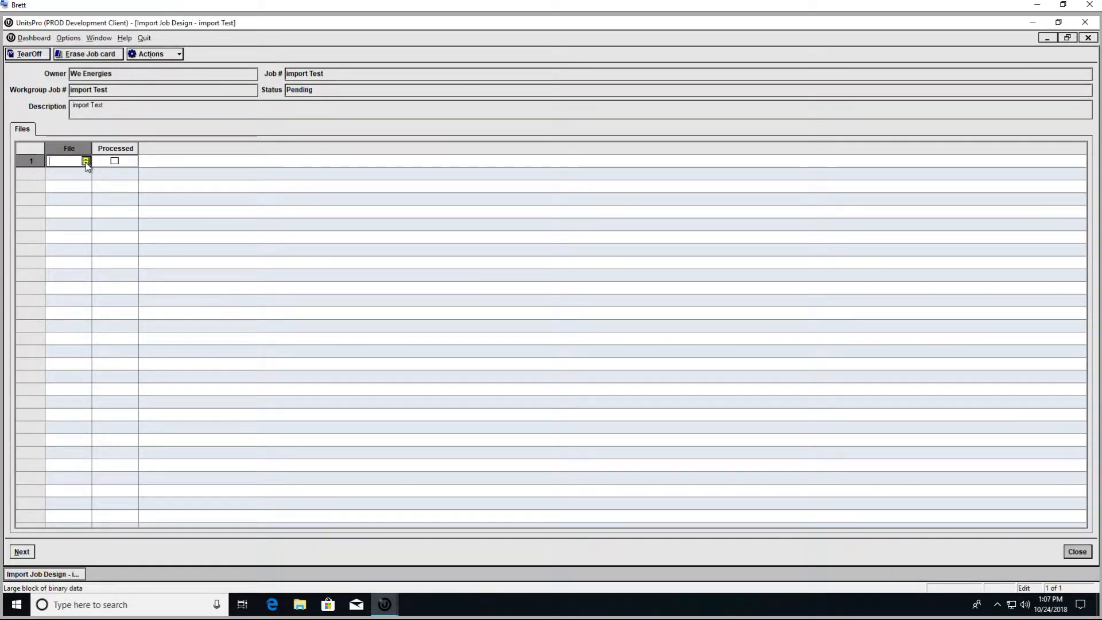
Step: Load the 4134072 Job Card OH Line Crew PDF into the first file row
click(86, 160)
click(125, 173)
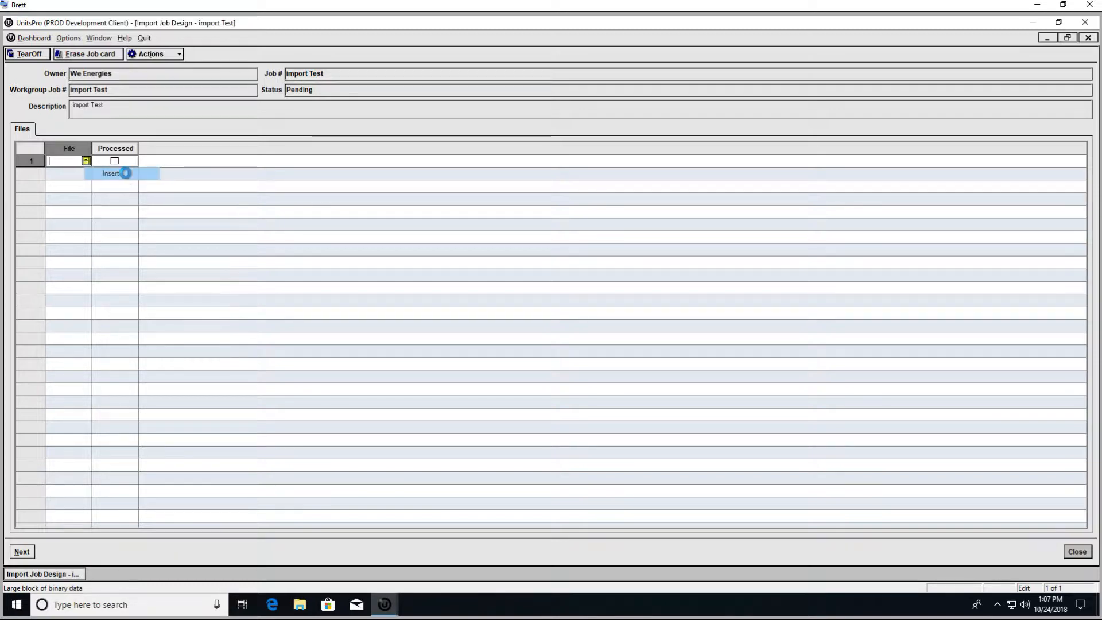
scroll(537, 406, down, 3)
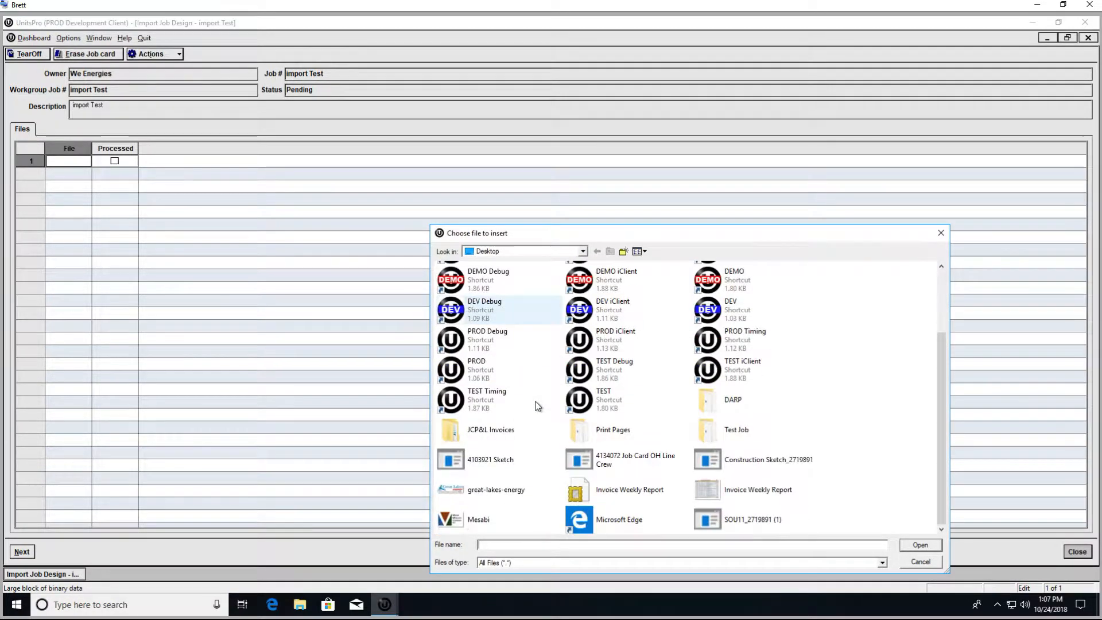
click(625, 463)
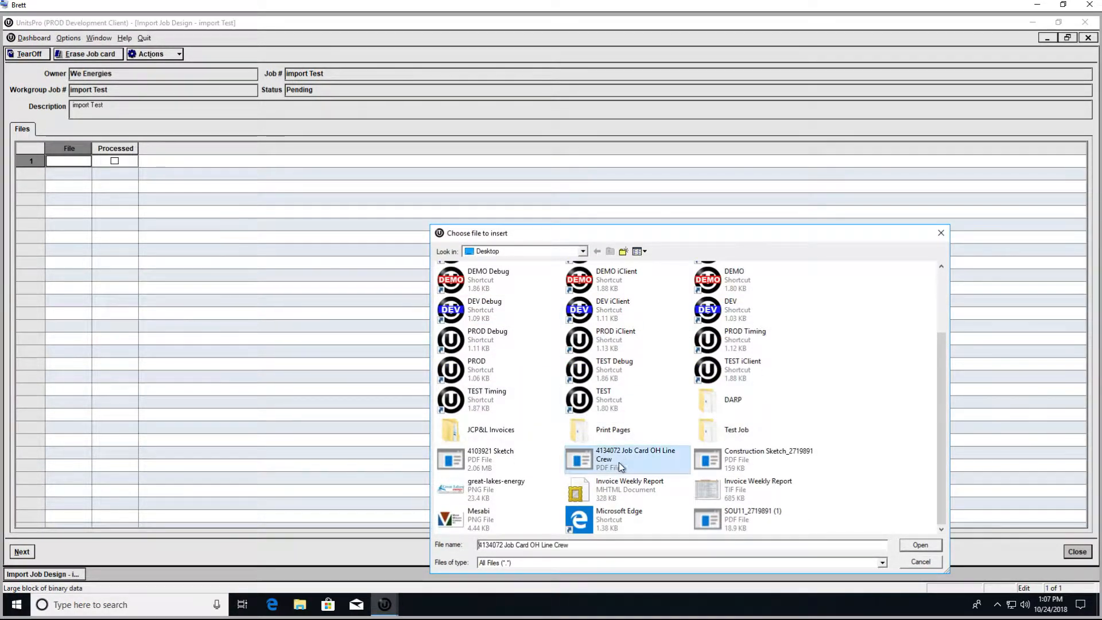
click(921, 545)
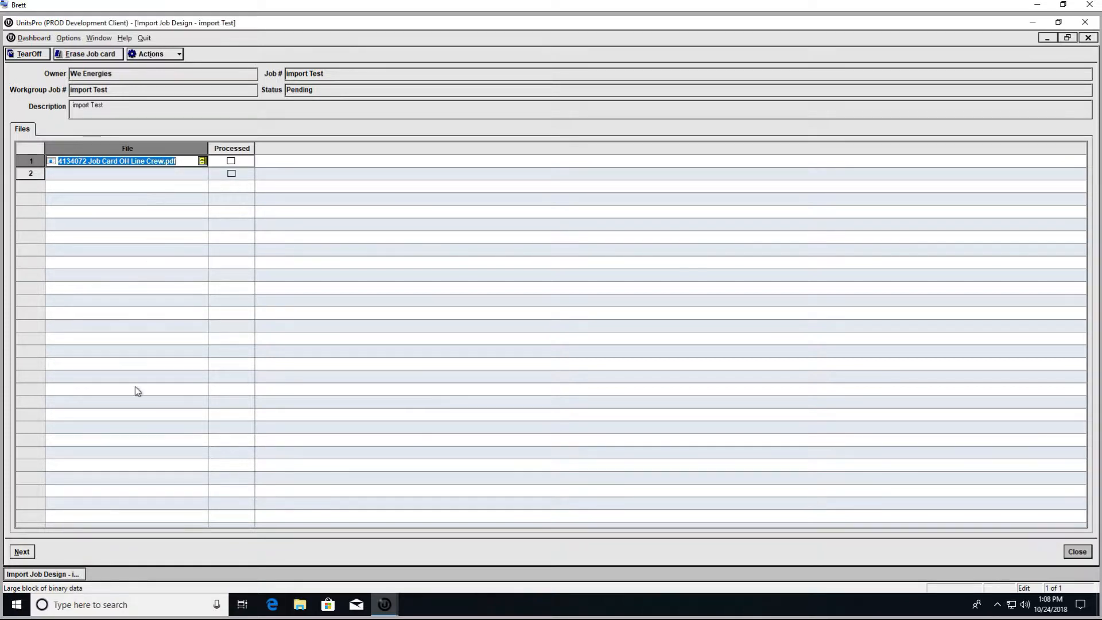
click(80, 509)
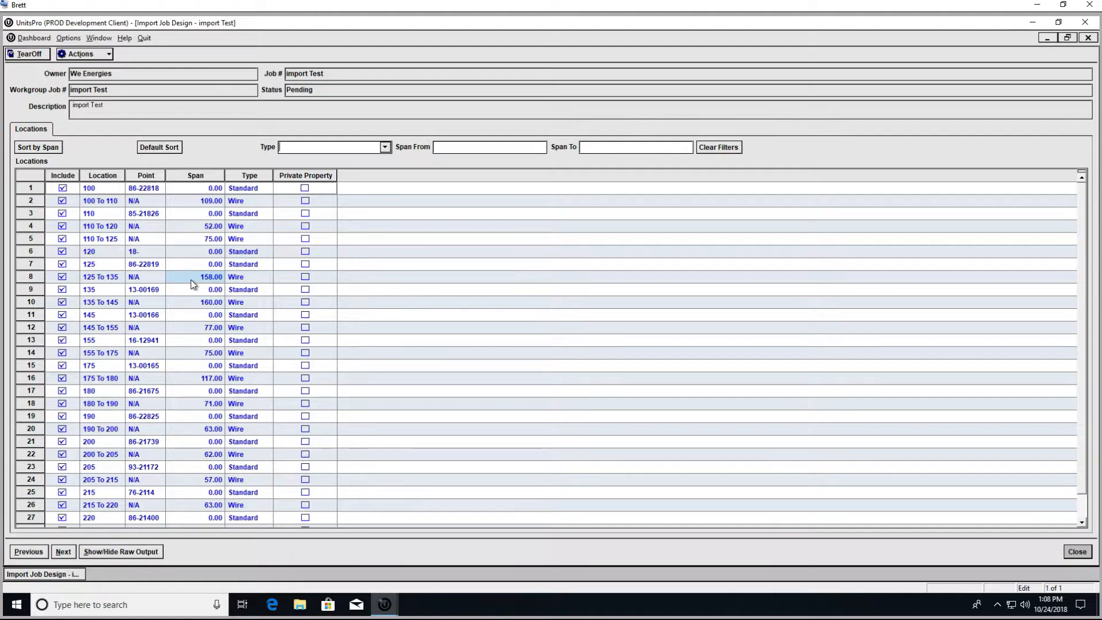
Step: Exclude the 900 WASTE location and continue to the location details
scroll(193, 284, down, 1)
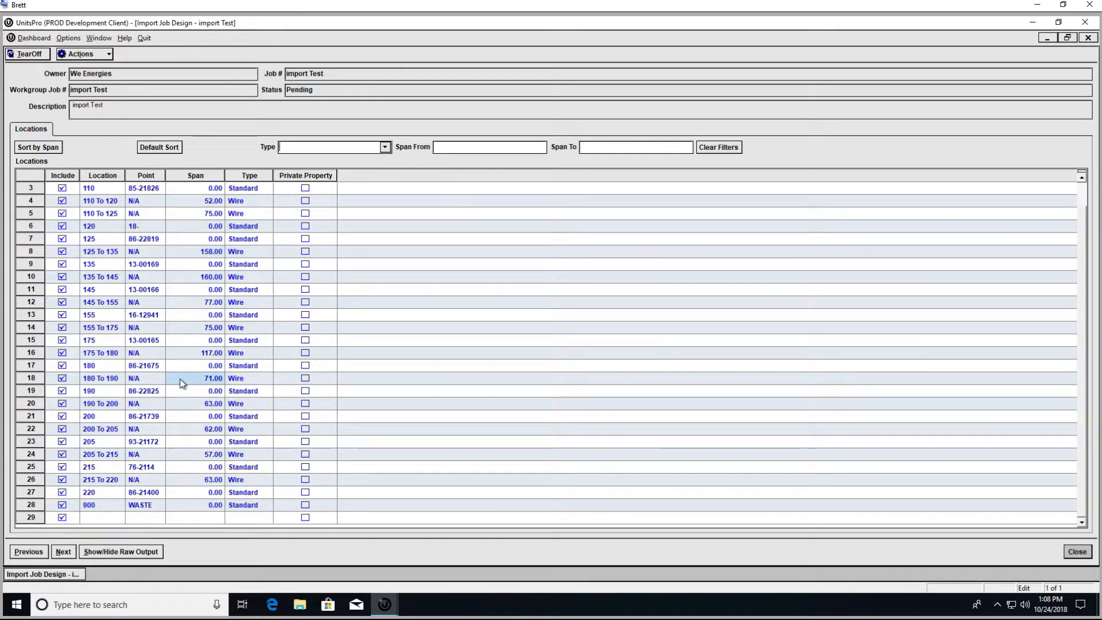
click(62, 505)
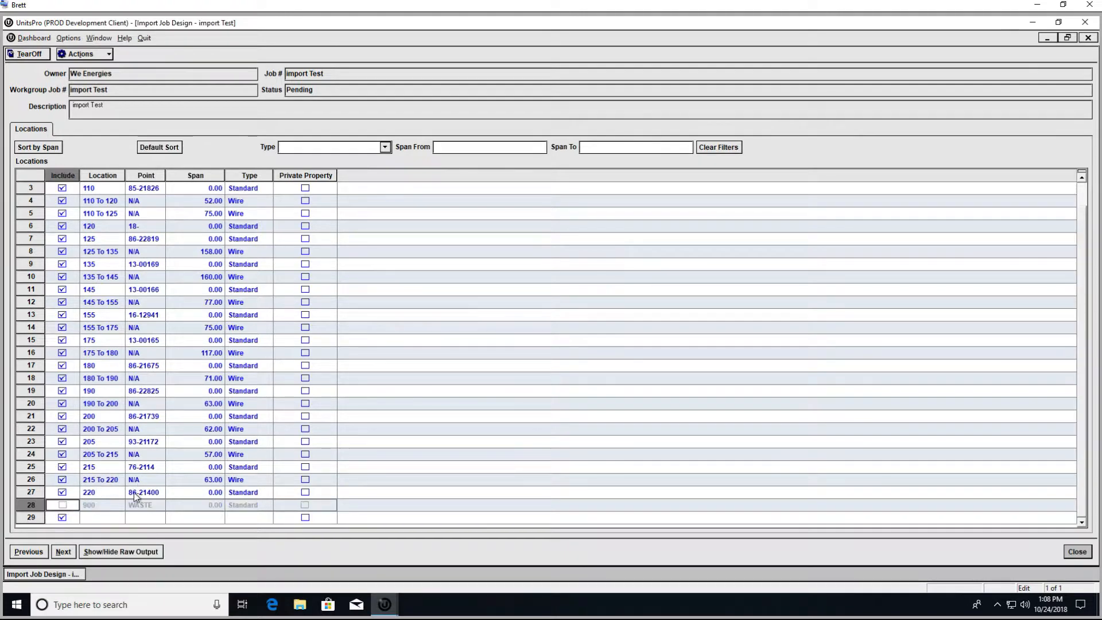
scroll(208, 398, up, 1)
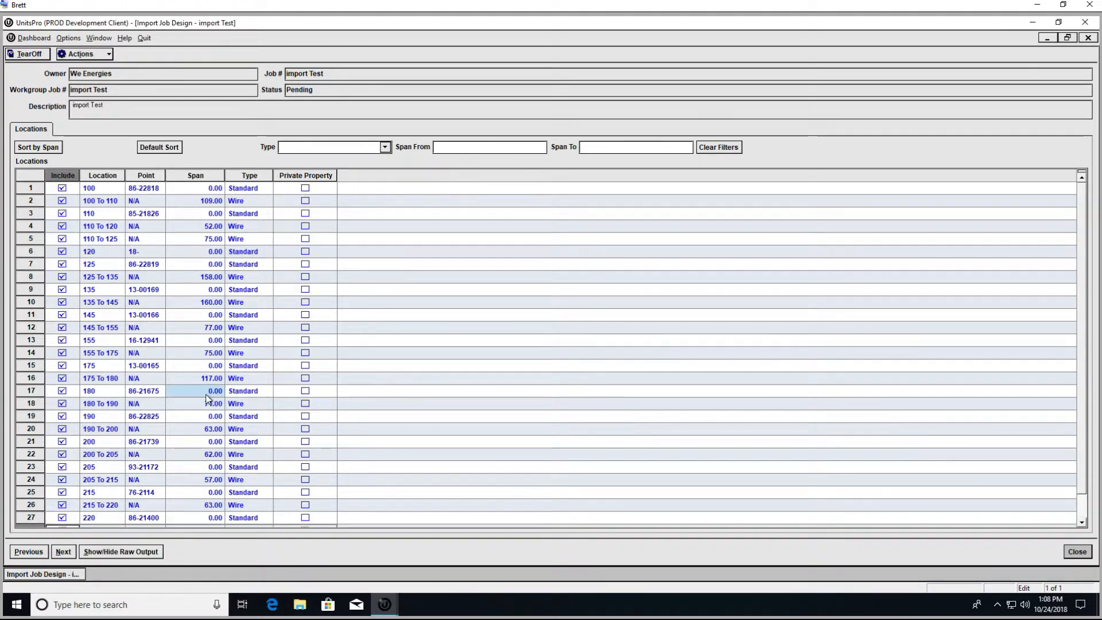
scroll(208, 398, down, 1)
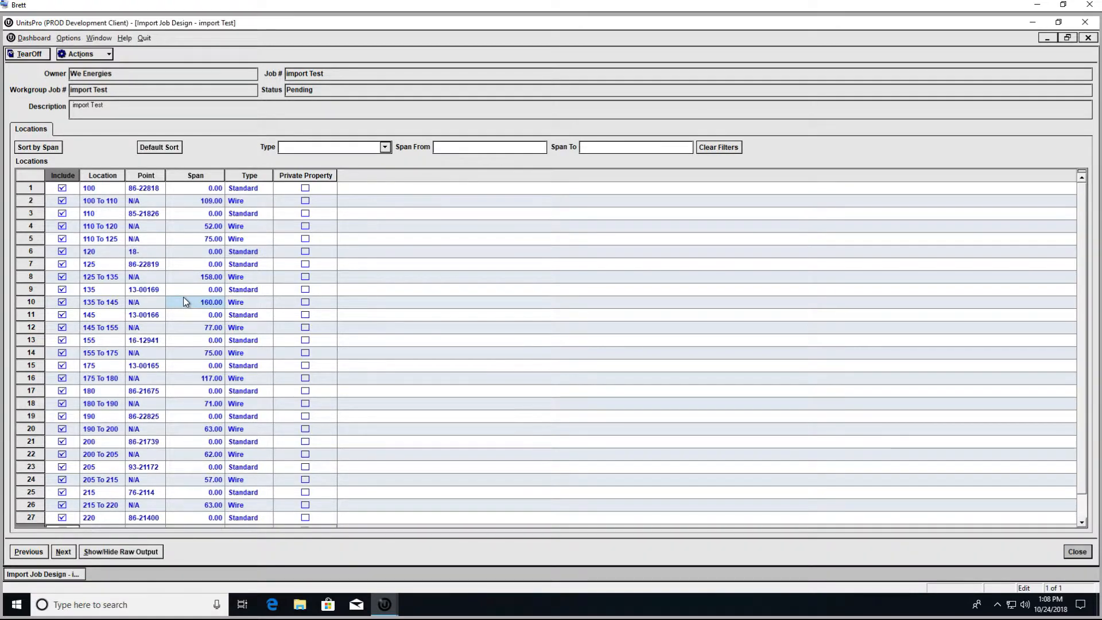
scroll(183, 298, up, 1)
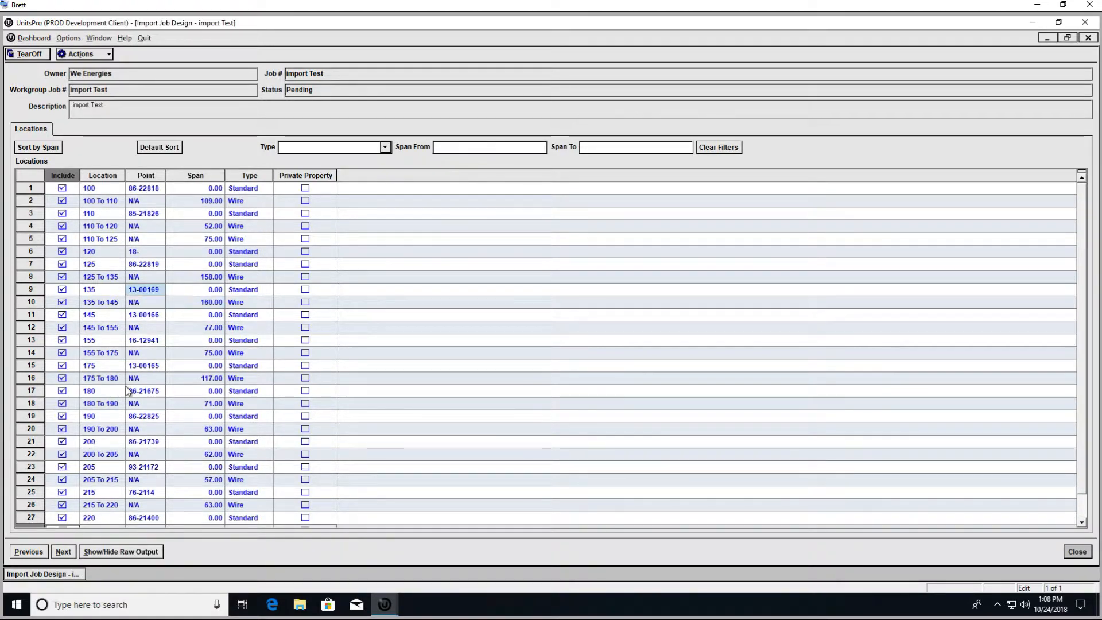
click(59, 556)
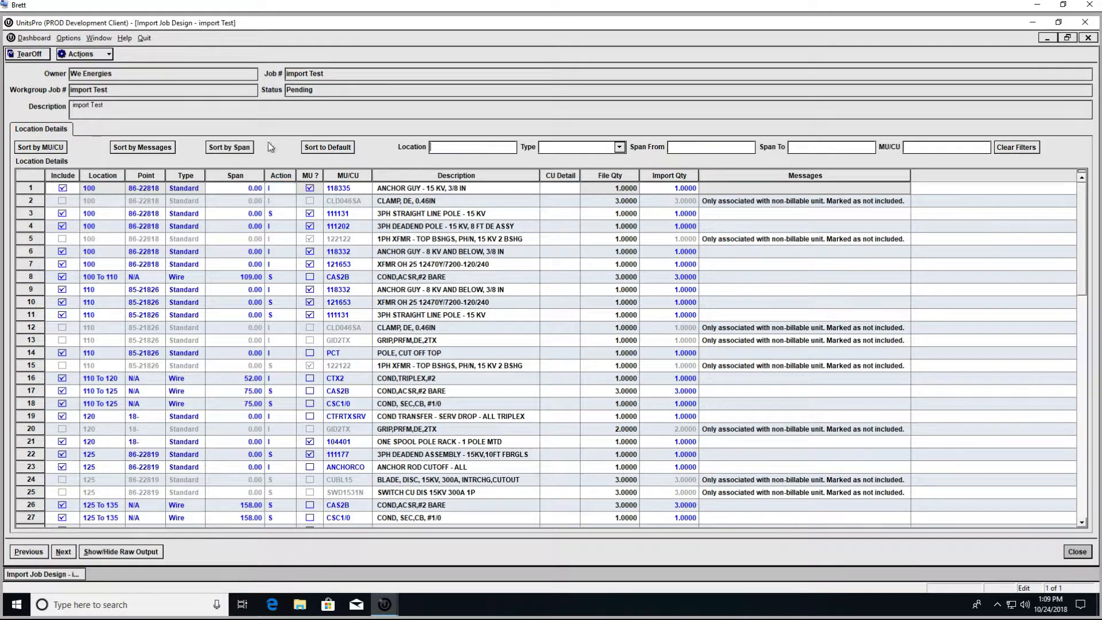
Step: Sort flagged rows first, set Import Qty to 1 on rows 1 and 2, and proceed
click(171, 148)
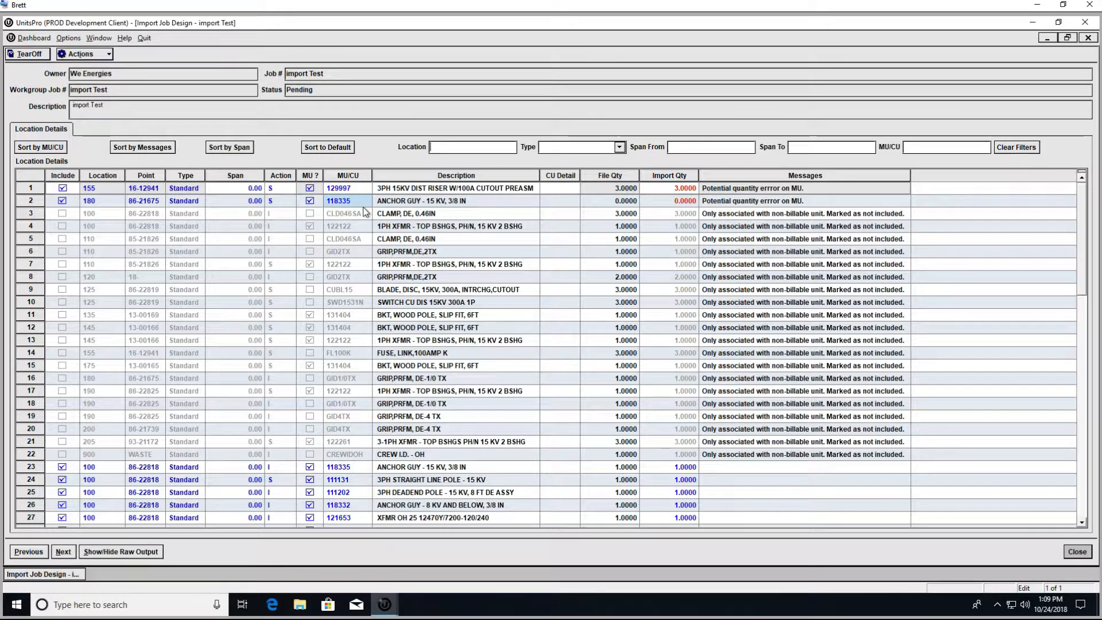
click(667, 188)
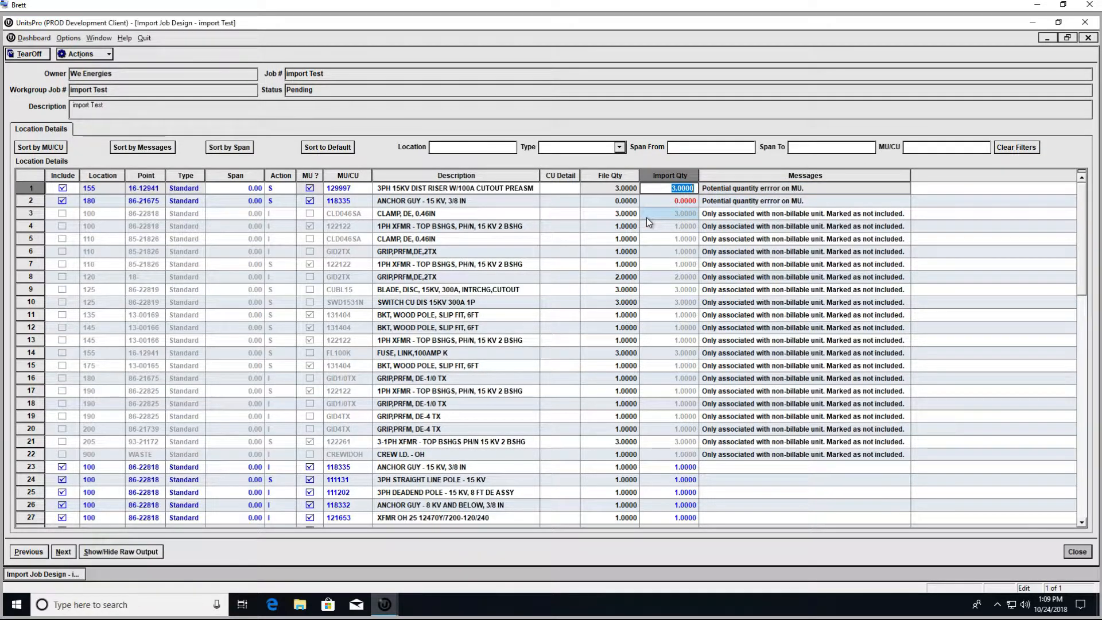
text(1)
click(669, 201)
text(1)
key(Return)
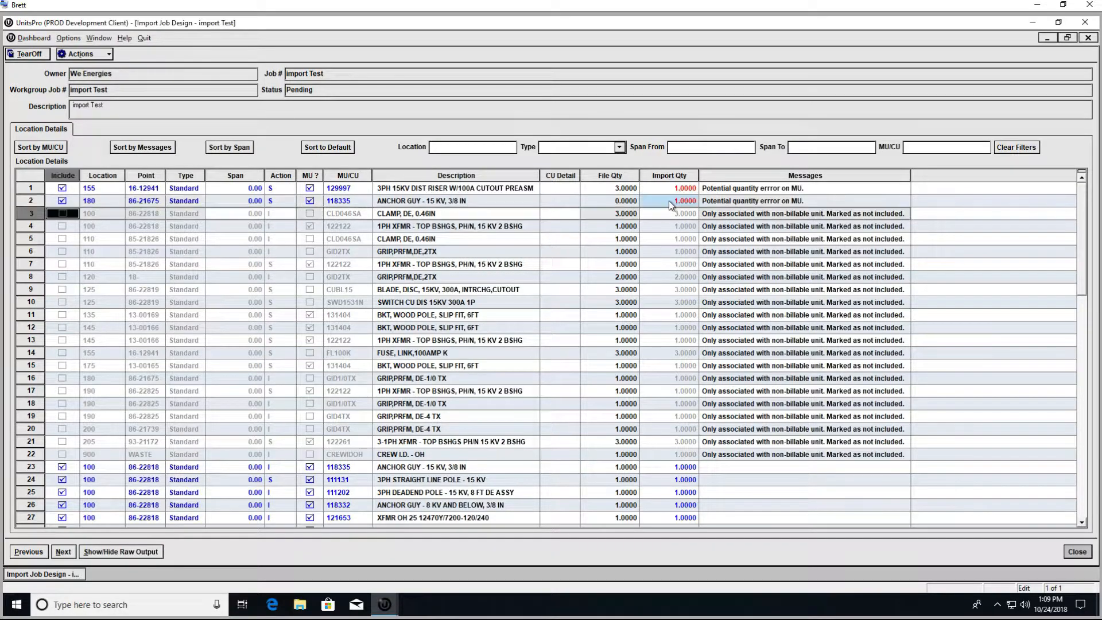
scroll(655, 252, down, 7)
scroll(656, 256, down, 11)
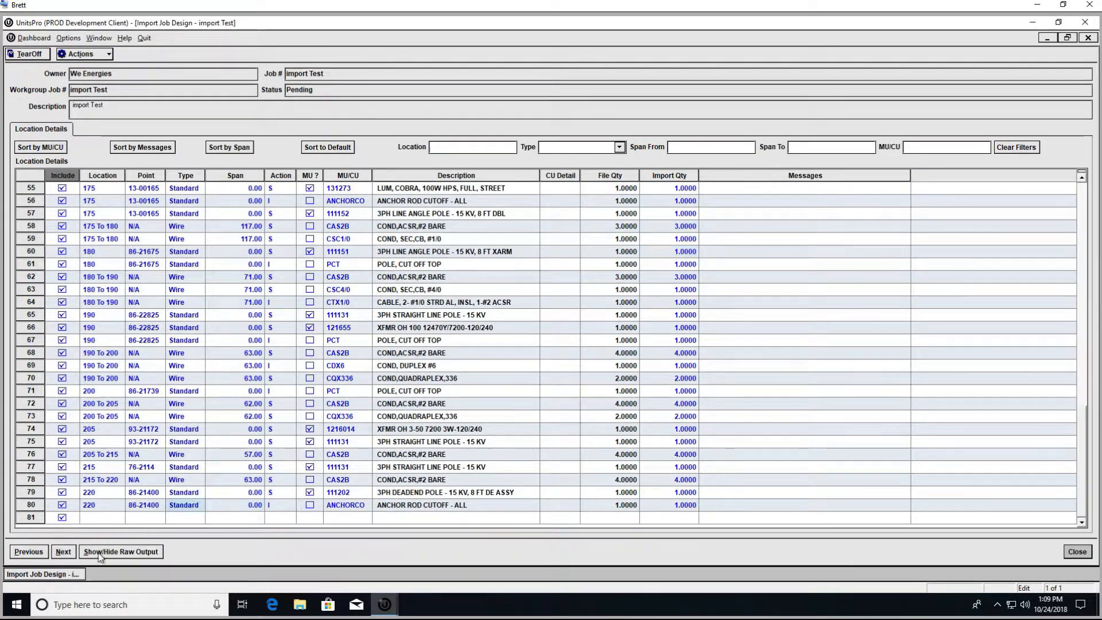
click(65, 551)
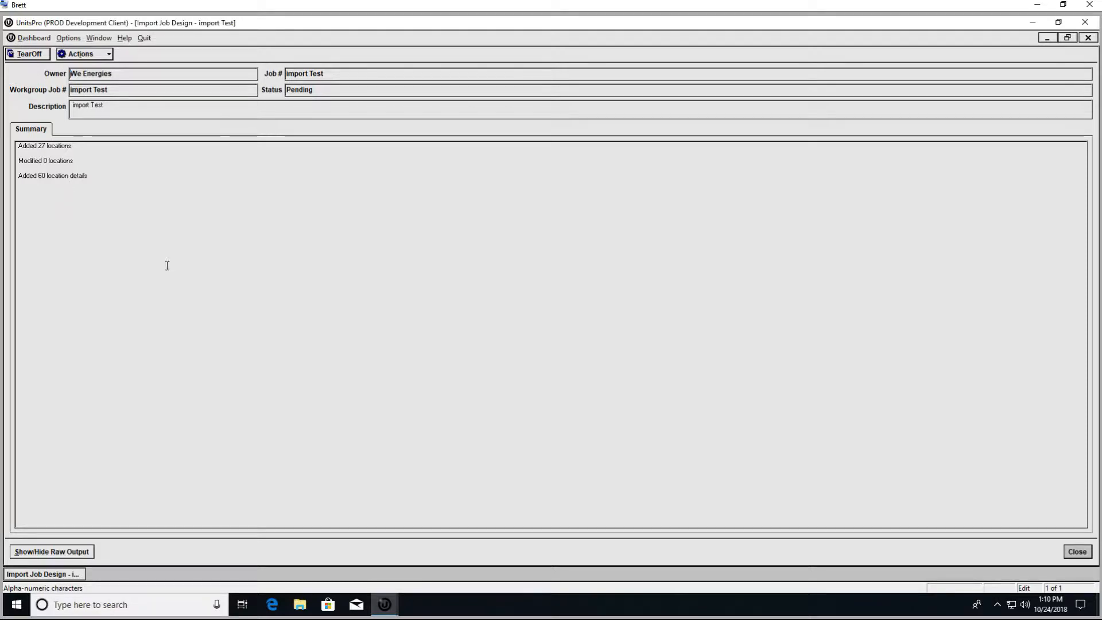
Step: Close the import summary of 27 locations and 60 location details added
click(1078, 551)
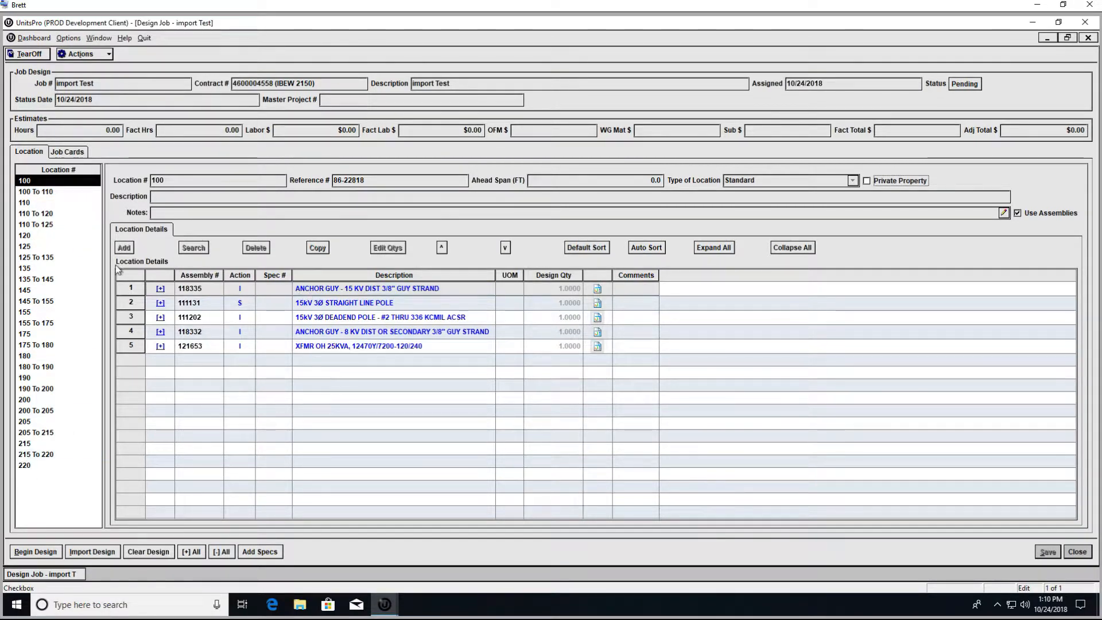
click(28, 191)
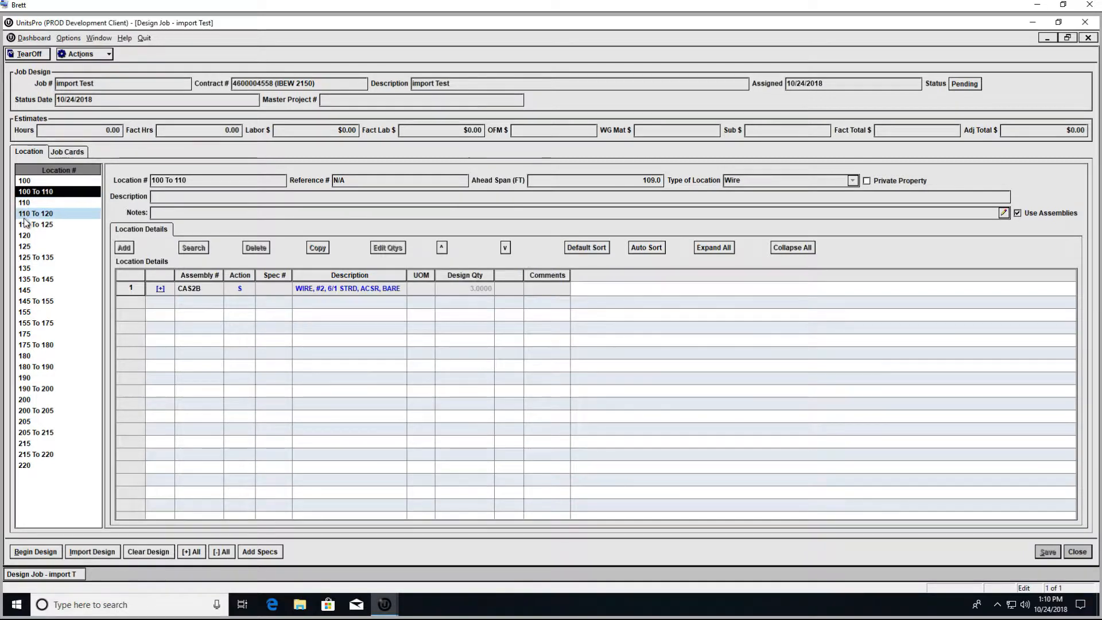
click(26, 215)
click(24, 236)
click(24, 268)
click(24, 312)
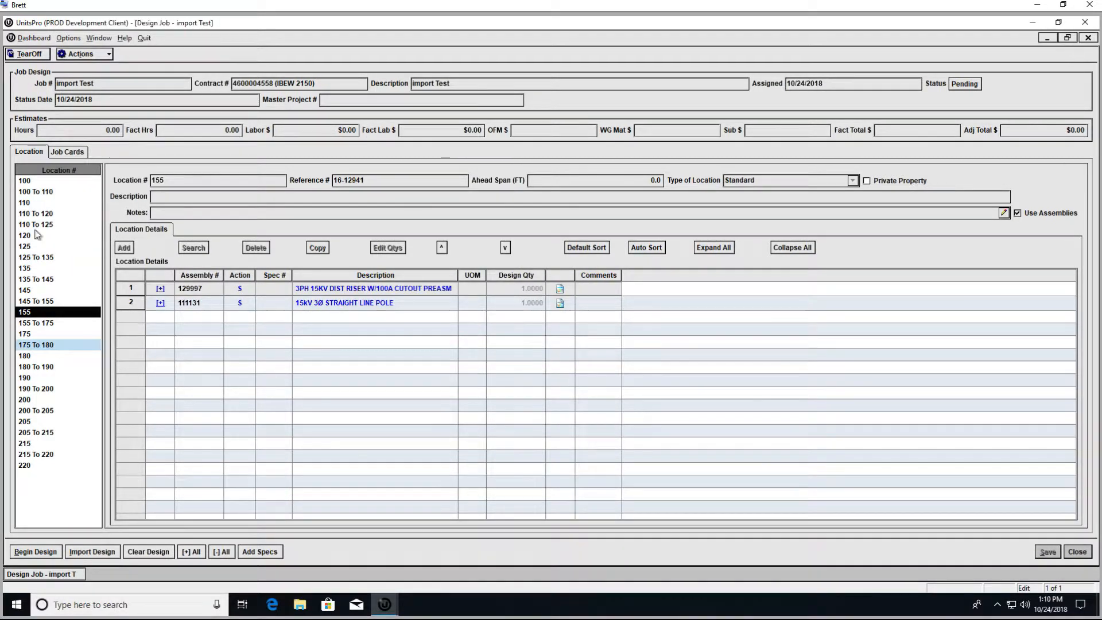
click(37, 182)
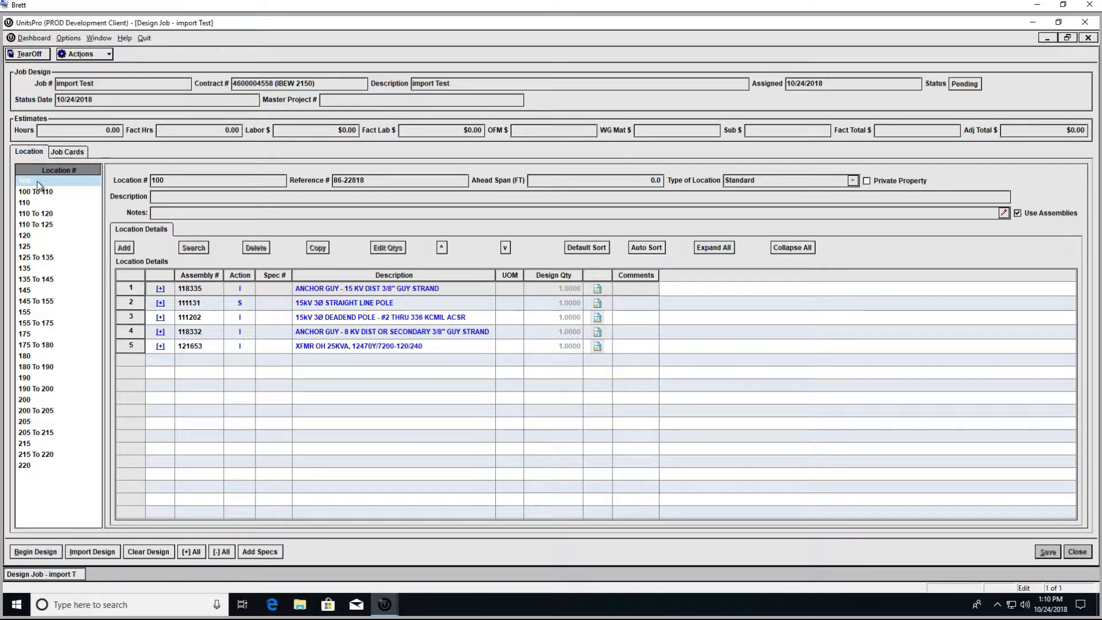
click(198, 301)
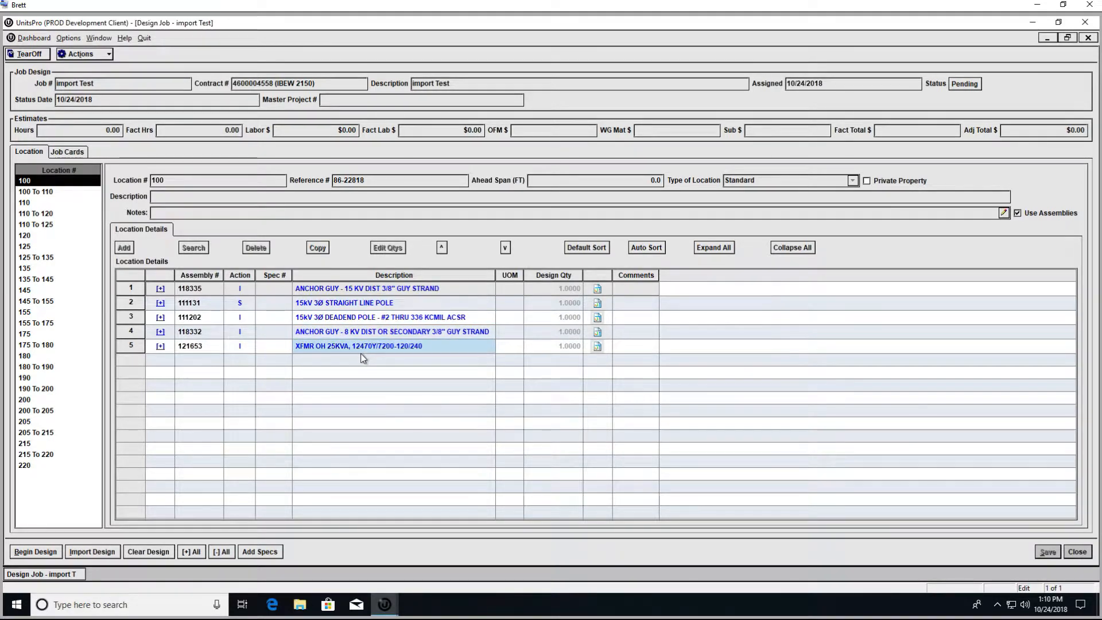
Step: Expand assembly 111202, begin the design, and request conversion to billable units
click(160, 317)
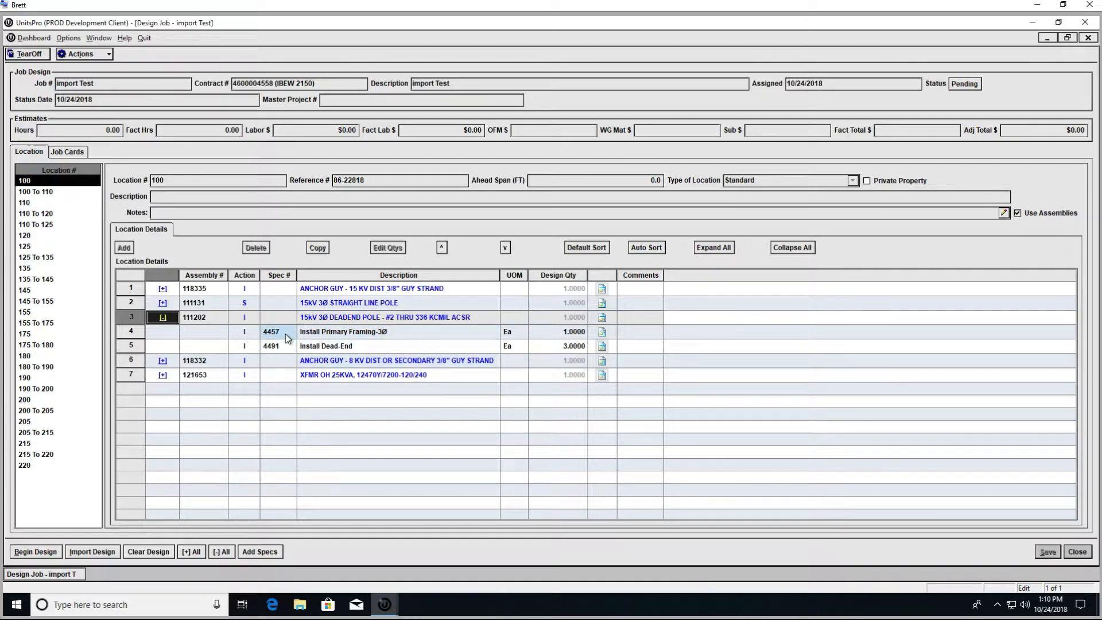
click(35, 552)
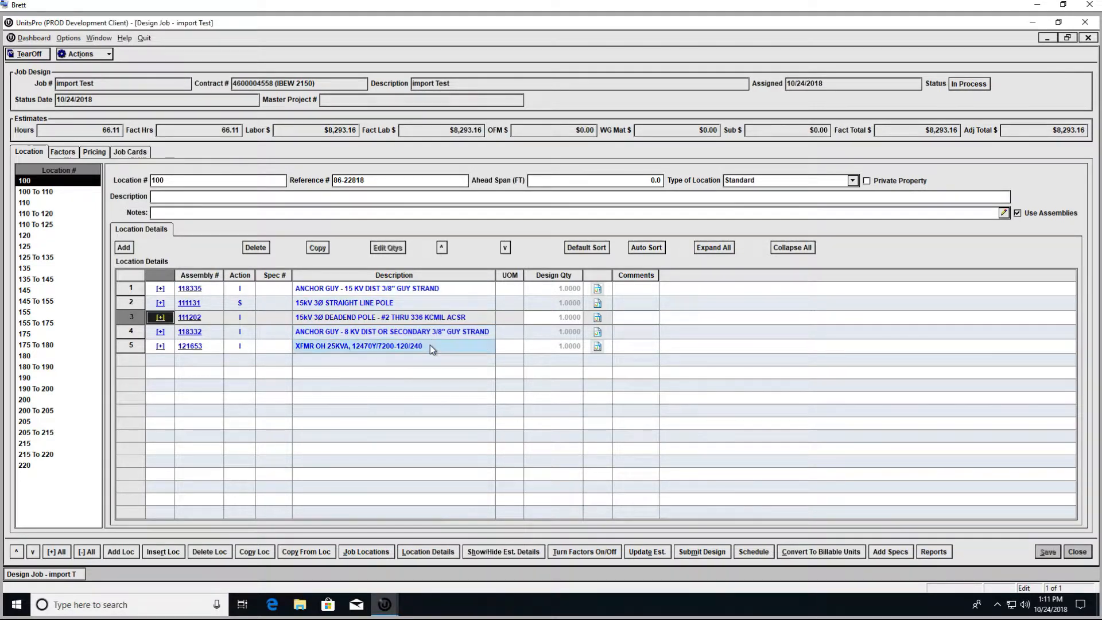
click(825, 552)
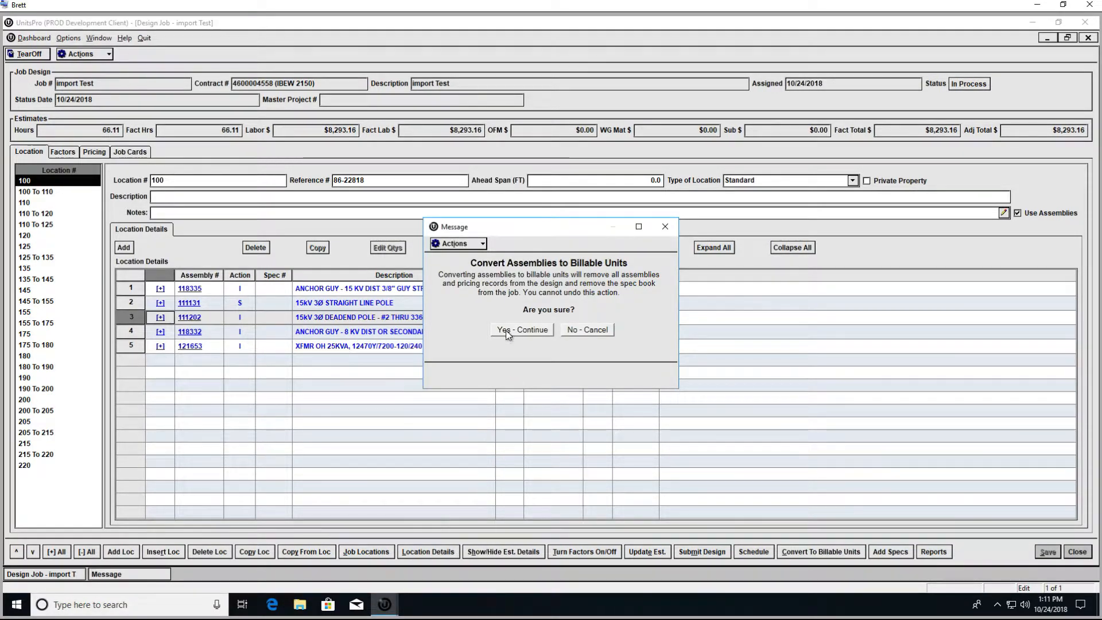
Step: Confirm the billable-unit conversion and review pricing of 18 units totaling $8,293.16
click(519, 330)
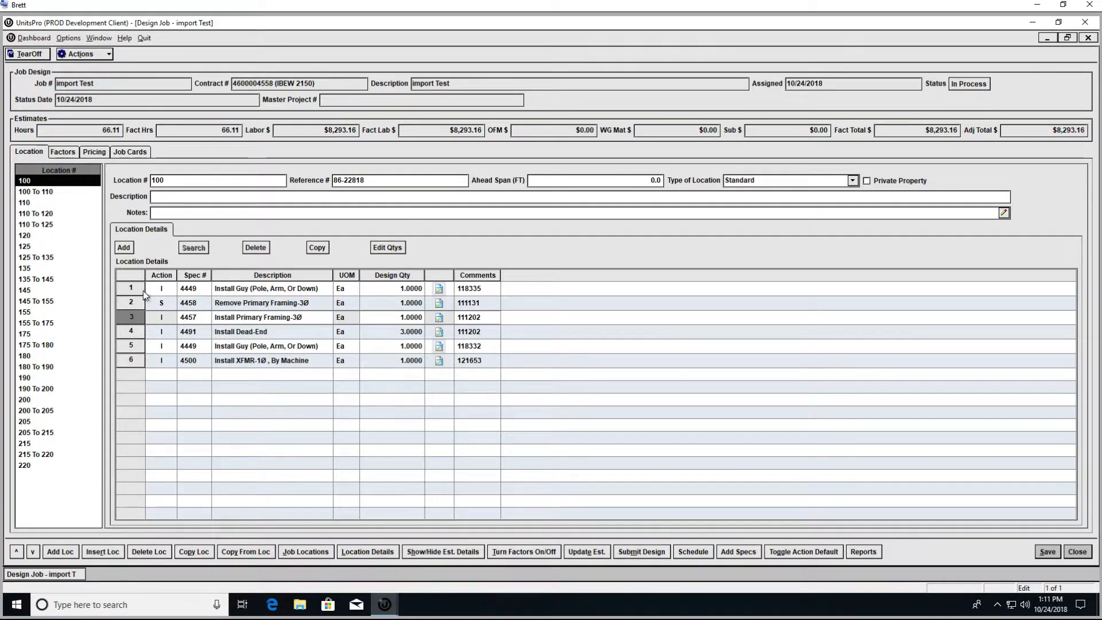
click(263, 289)
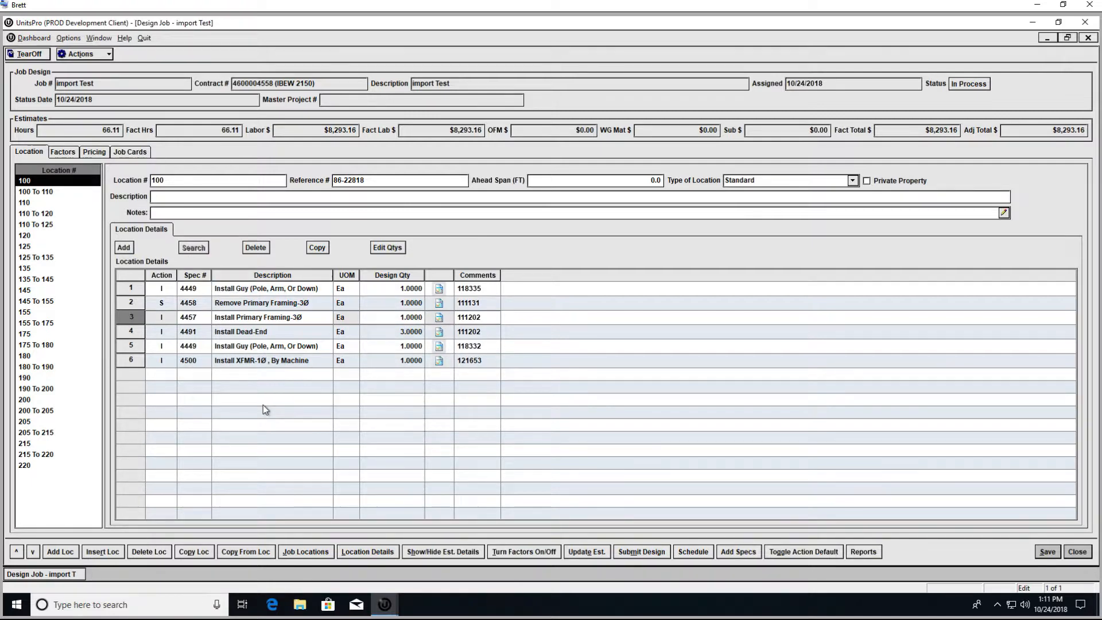
click(95, 152)
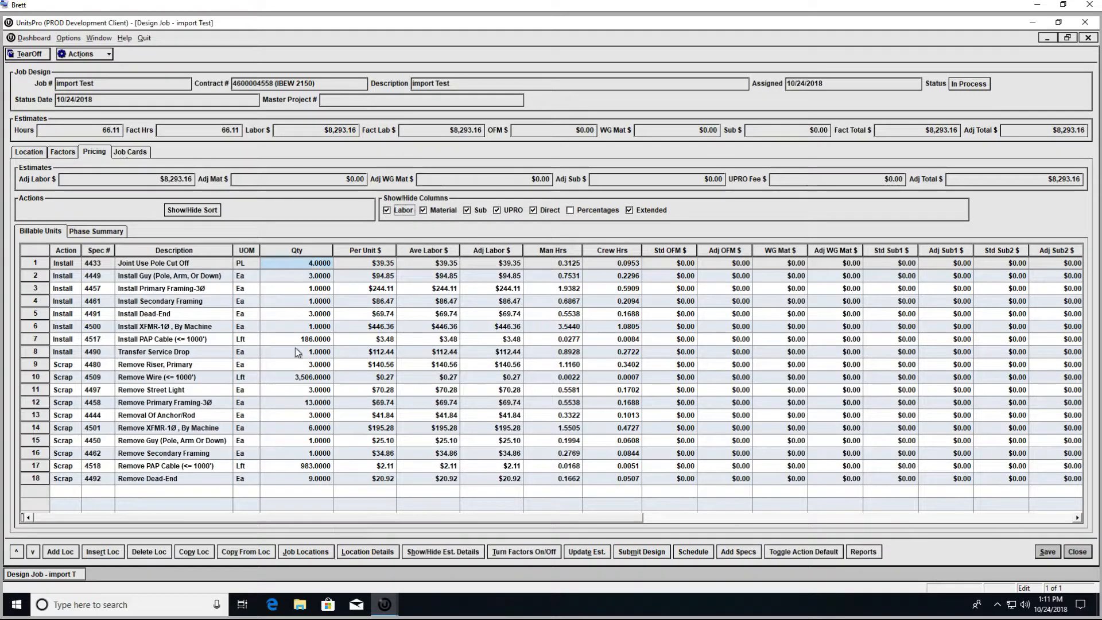
click(28, 151)
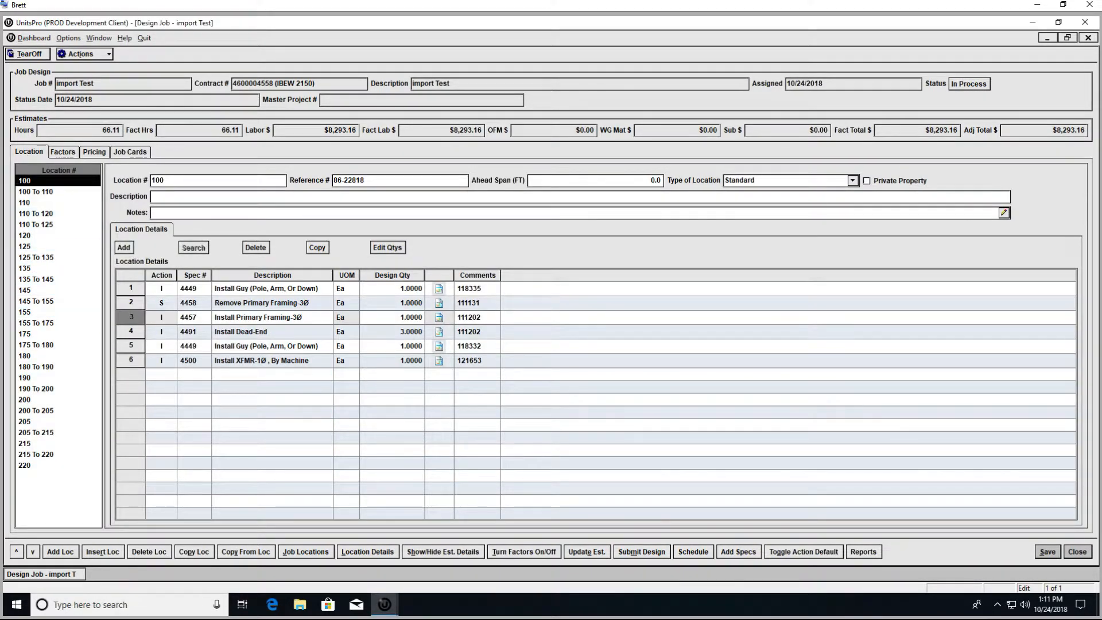
Step: Schedule the job by week with 20 hours in week one and 46.11 in week two, and save
click(701, 557)
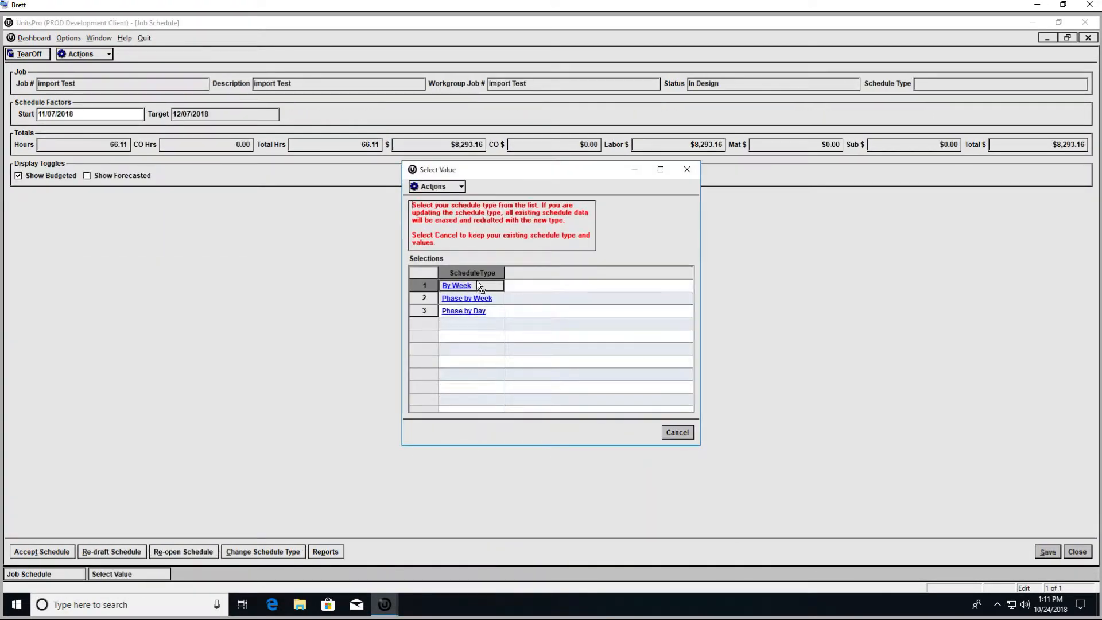
click(462, 286)
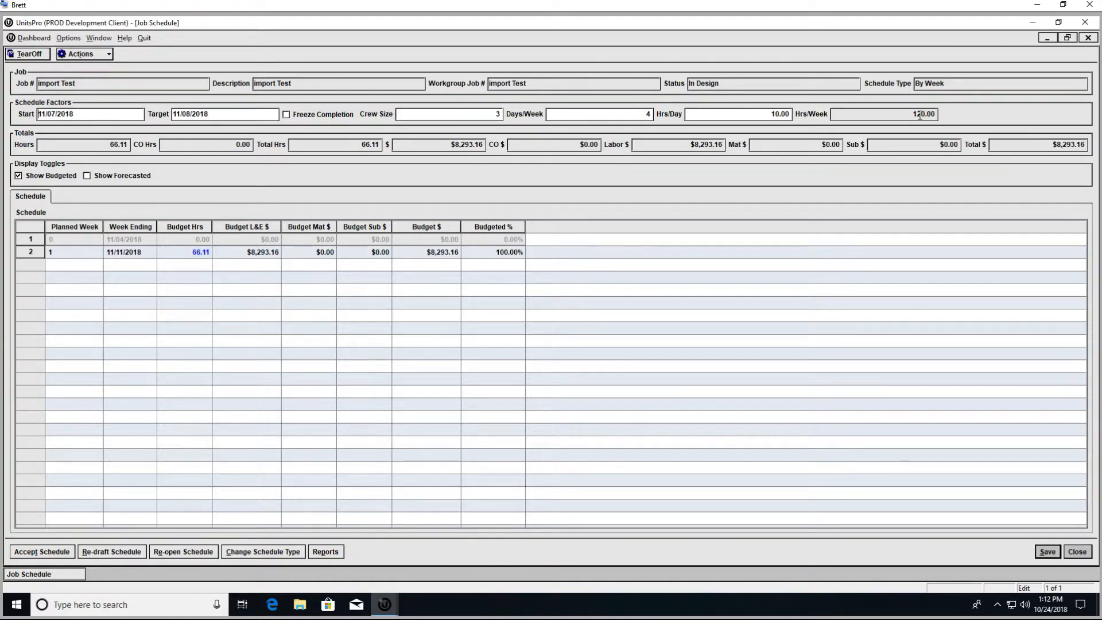
click(176, 256)
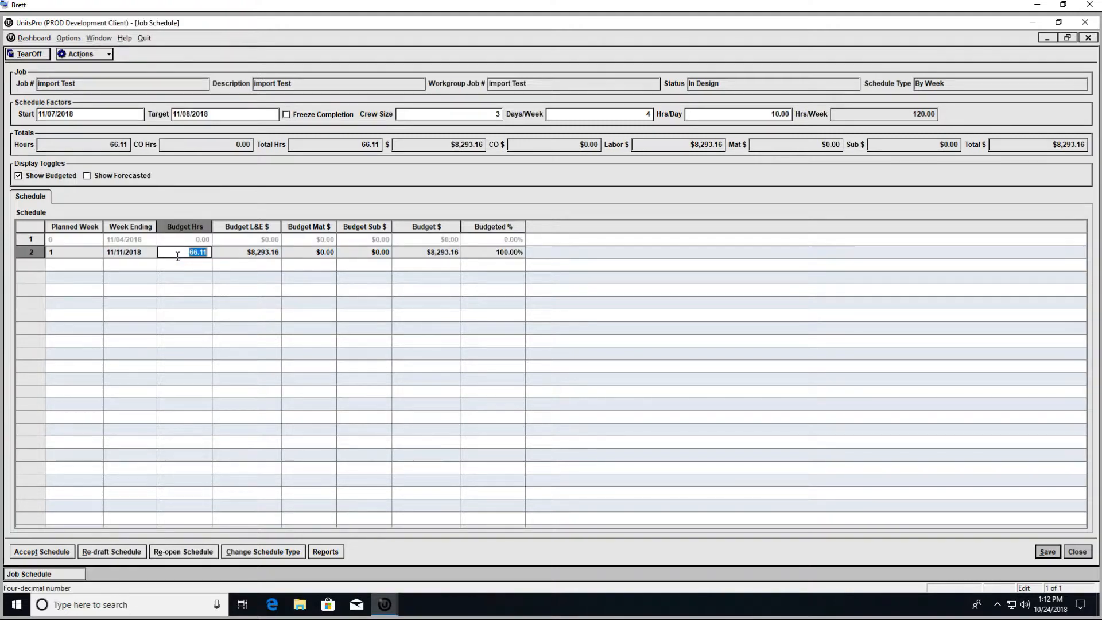
text(20)
key(Return)
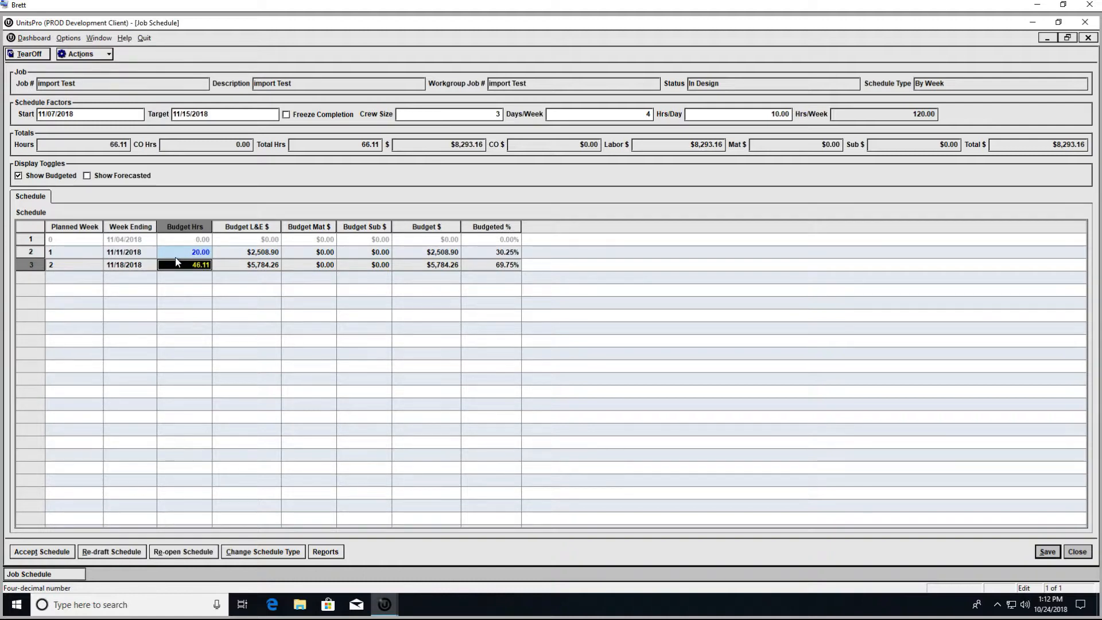
click(1046, 551)
click(326, 553)
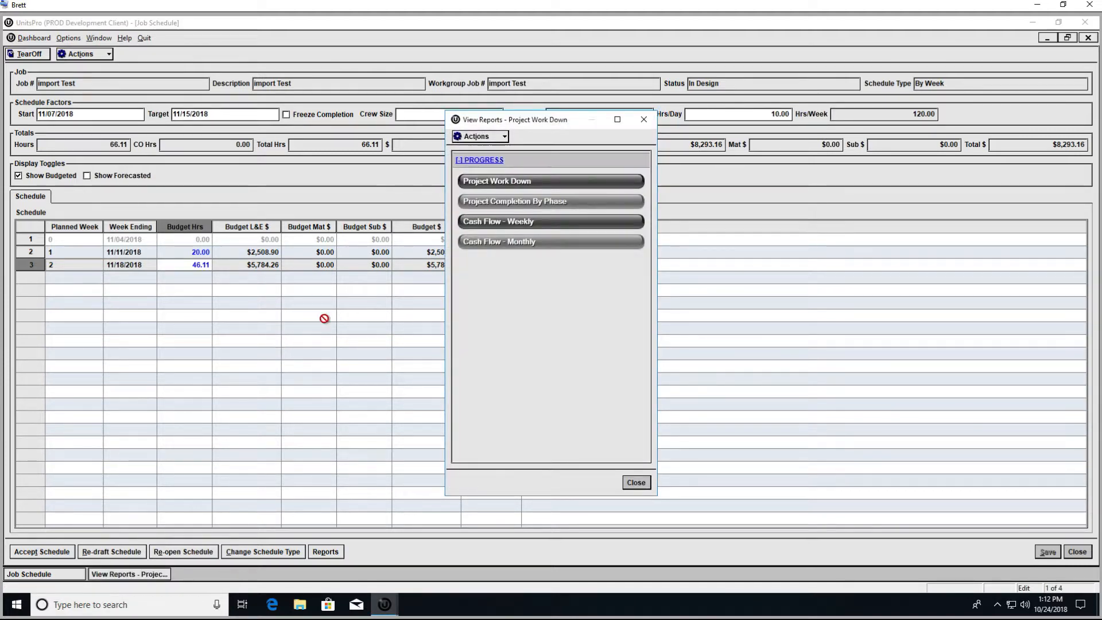
Step: View the Project Work Down Curve report for week ending 11/4/2018
click(543, 183)
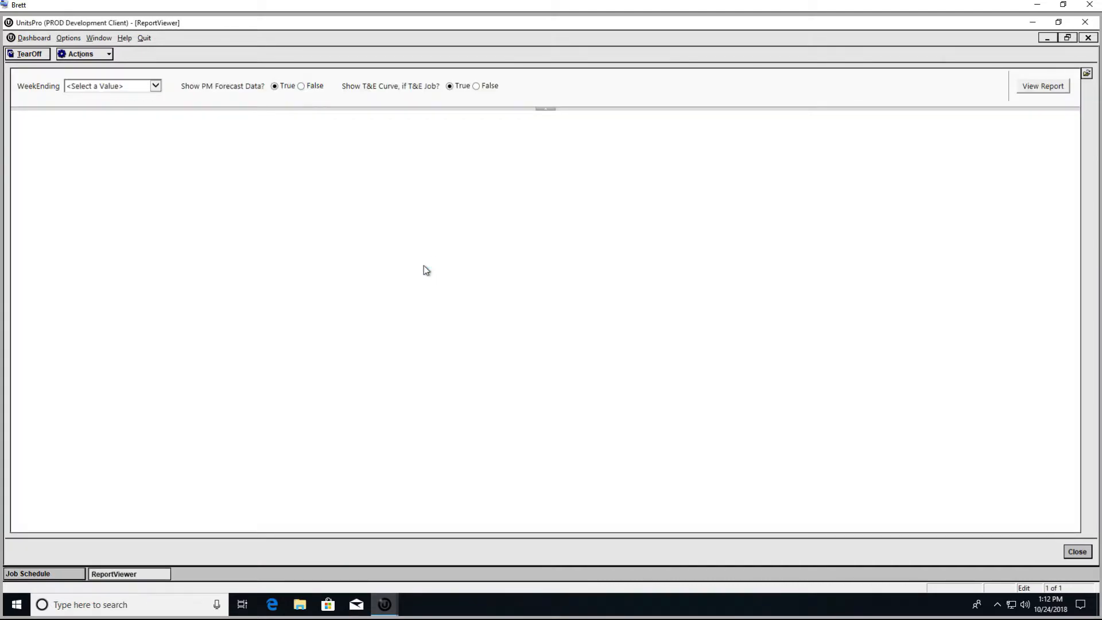
click(154, 87)
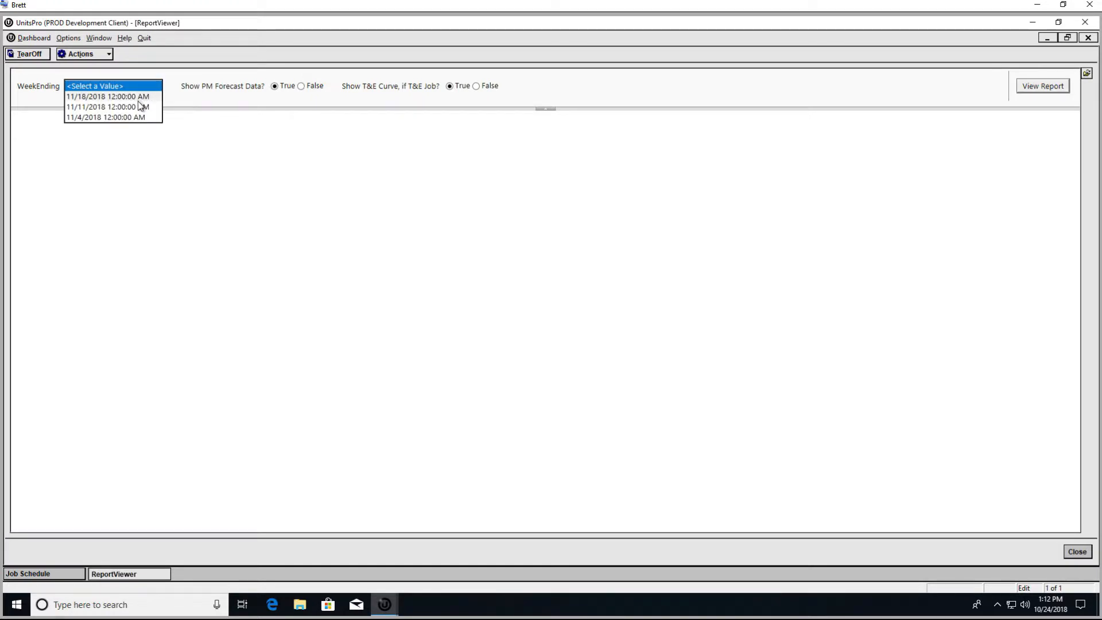
click(131, 118)
click(1051, 87)
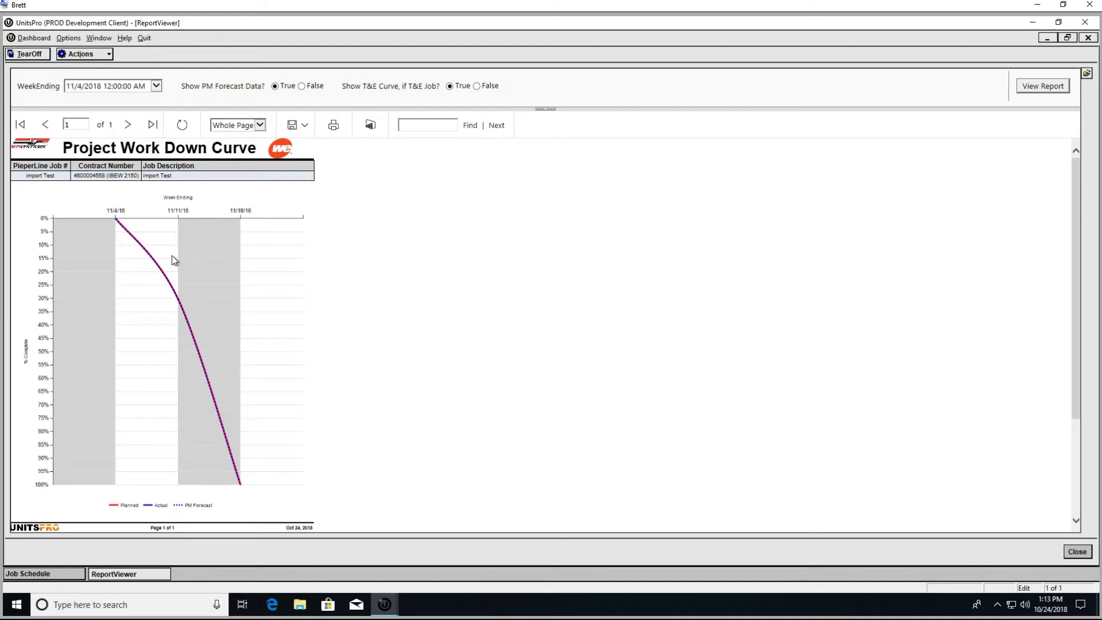
Step: Close the Project Work Down Curve report viewer and then the Job Schedule for import Test
click(1067, 550)
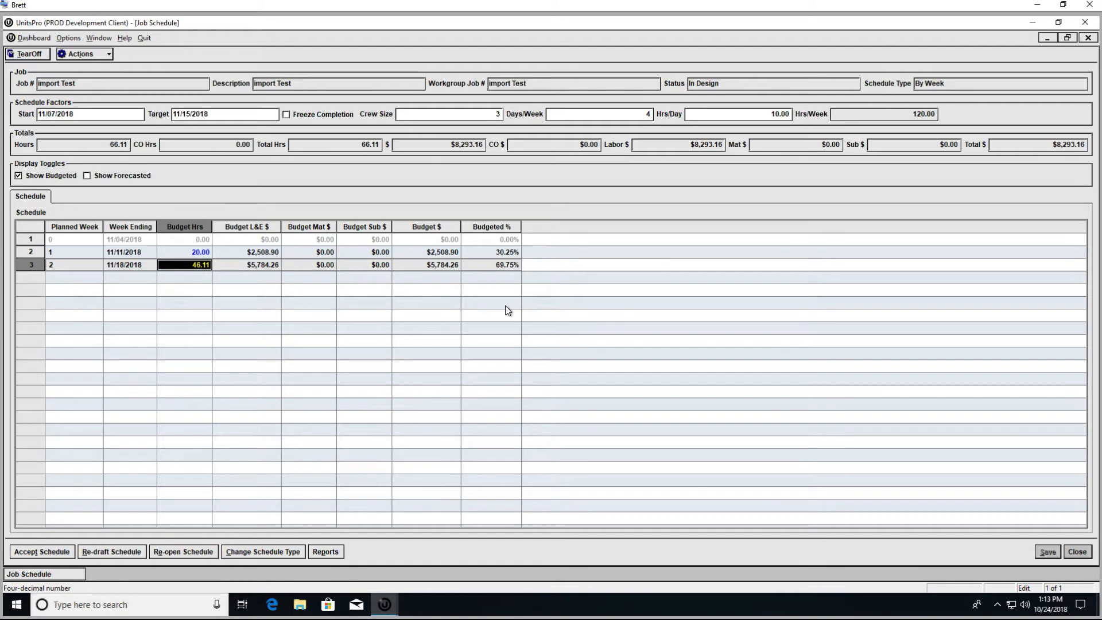
click(1084, 553)
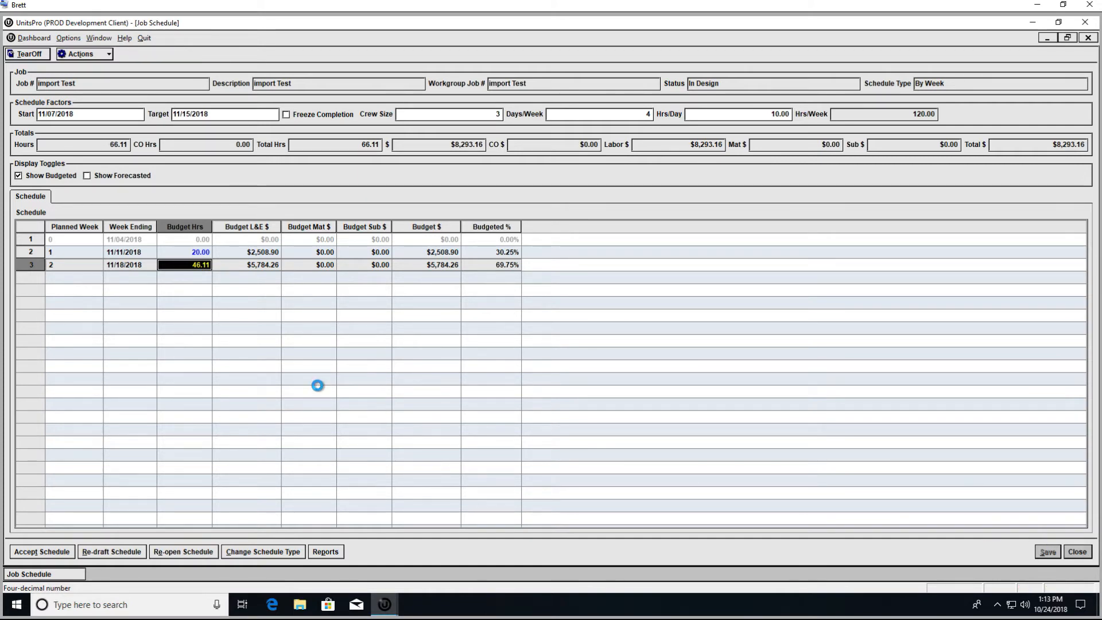